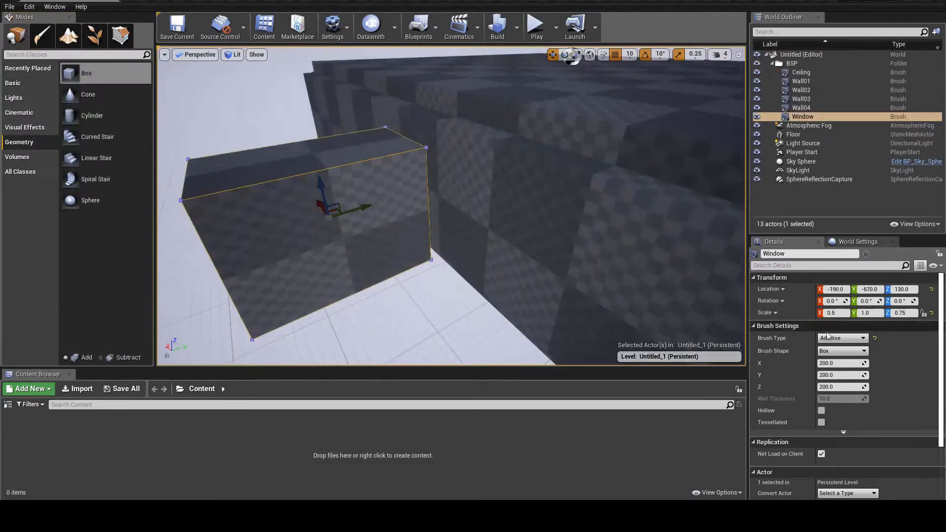
# Step: Change the Window brush's type to Subtractive so it cuts an opening in the wall
pyautogui.click(842, 338)
pyautogui.click(838, 359)
pyautogui.moveTo(450, 207); pyautogui.dragTo(424, 207, button='right')
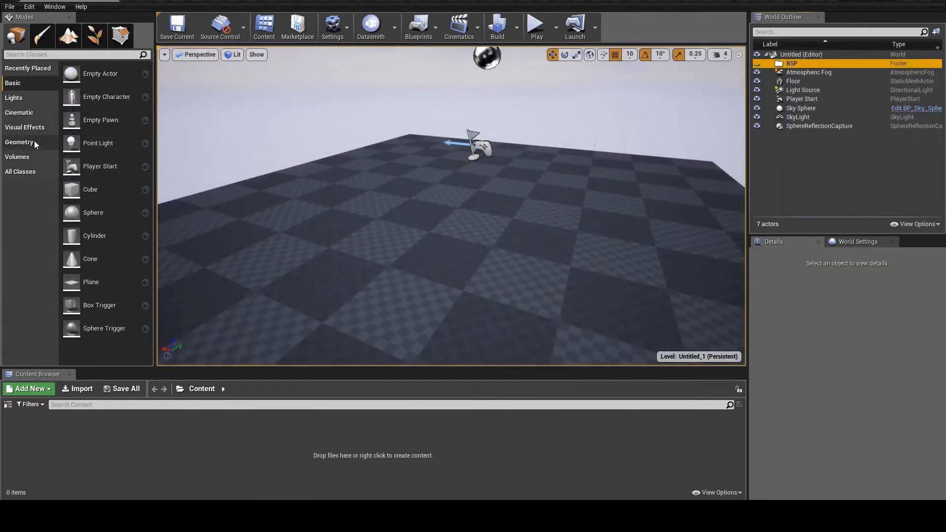
# Step: Add a 200 × 200 × 200 box geometry brush on the floor at about X 80, Y -260, Z 120
pyautogui.click(19, 142)
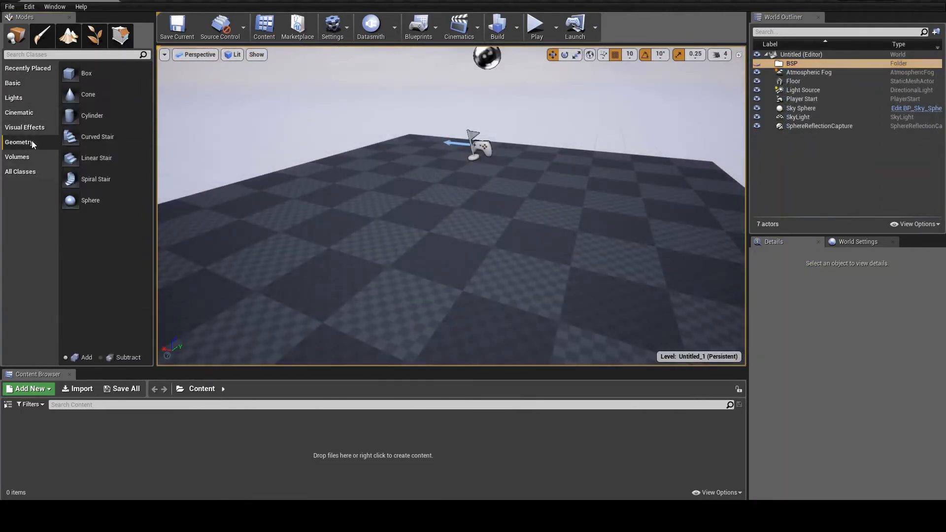
pyautogui.moveTo(101, 74); pyautogui.dragTo(363, 236)
pyautogui.moveTo(437, 230)
pyautogui.mouseDown(button='right')
pyautogui.moveTo(394, 247)
pyautogui.moveTo(456, 217)
pyautogui.moveTo(447, 197)
pyautogui.moveTo(438, 231)
pyautogui.moveTo(458, 249)
pyautogui.mouseUp(button='right')
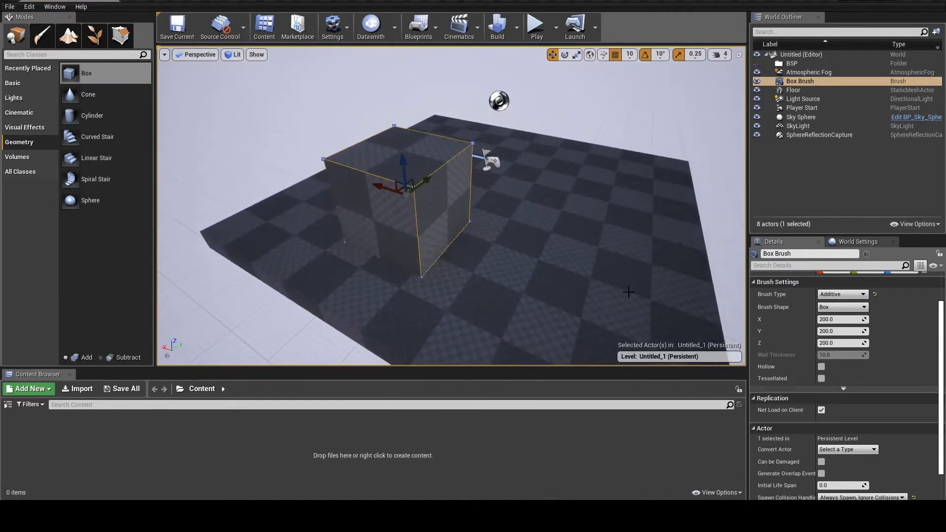
pyautogui.scroll(2, 886, 362)
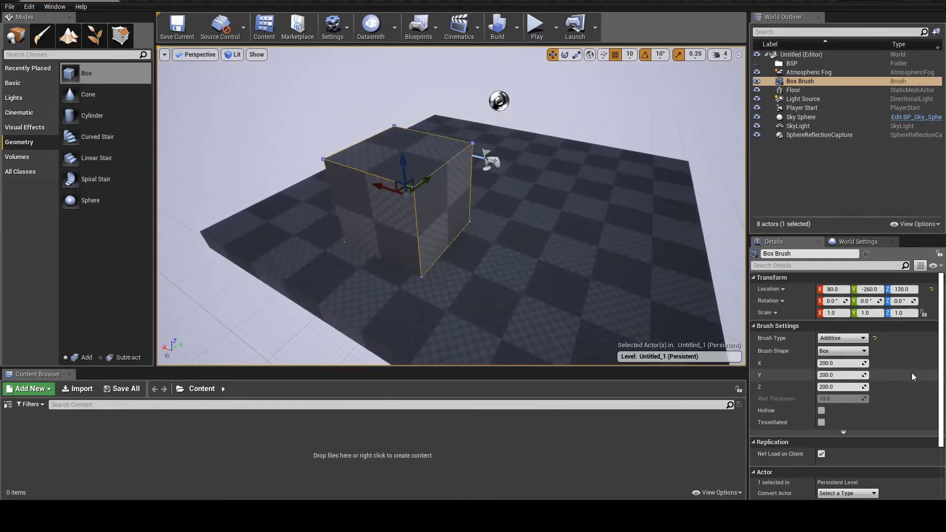
pyautogui.moveTo(574, 262); pyautogui.dragTo(564, 261, button='right')
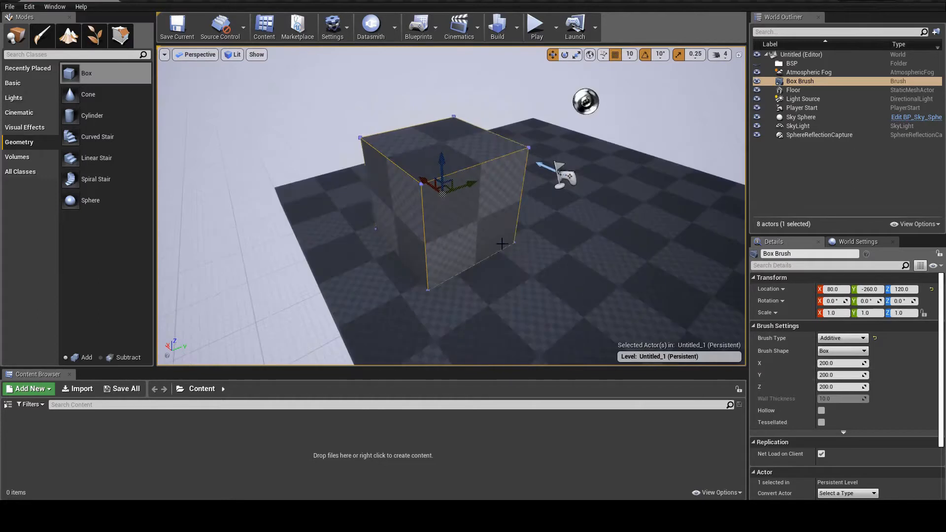
# Step: Enter geometry editing and push the box brush's front face inward along Y to form a thin wall
pyautogui.hotkey('shift', '5')
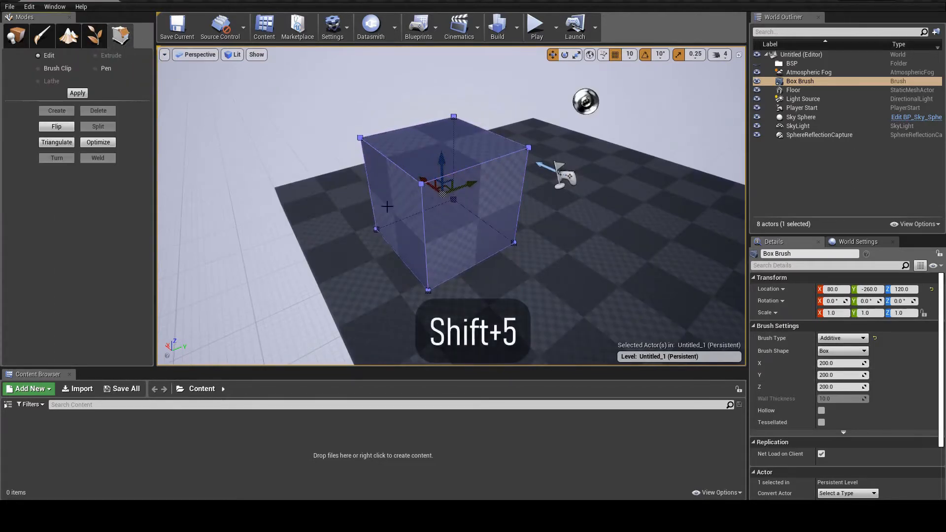
pyautogui.moveTo(386, 207); pyautogui.dragTo(369, 196, button='right')
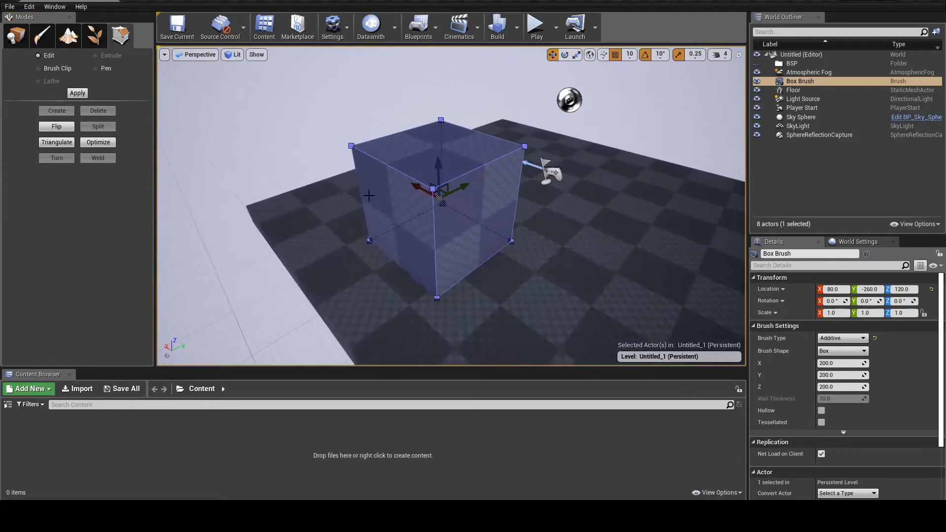
pyautogui.click(391, 213)
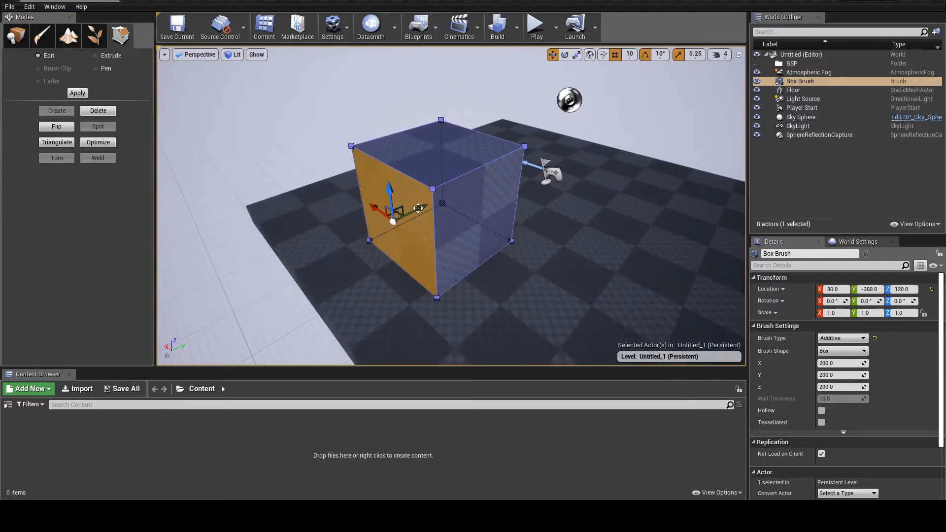
pyautogui.moveTo(417, 208); pyautogui.dragTo(468, 183)
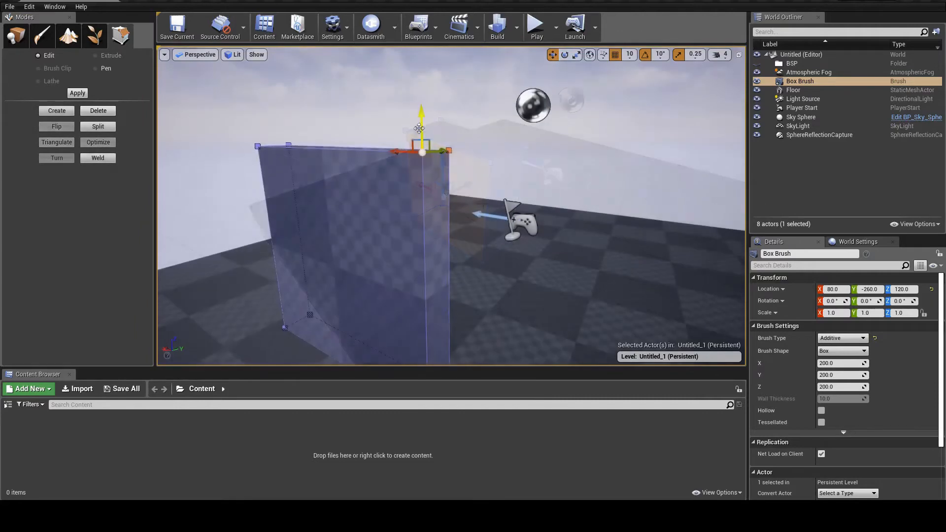
# Step: Try pulling the wall's front face outward and moving its upper front edge upward, and undo these edits
pyautogui.click(354, 158)
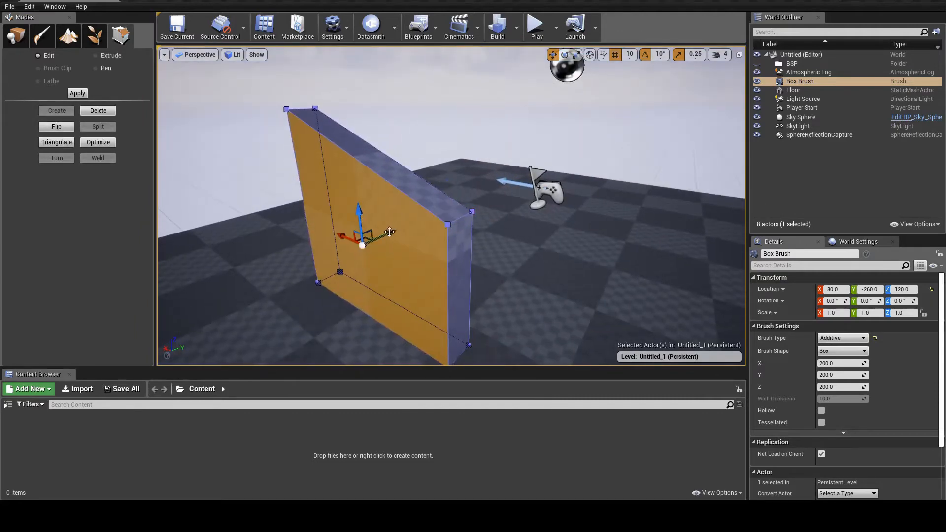
pyautogui.moveTo(389, 231); pyautogui.dragTo(358, 244)
pyautogui.click(360, 194)
pyautogui.click(359, 195)
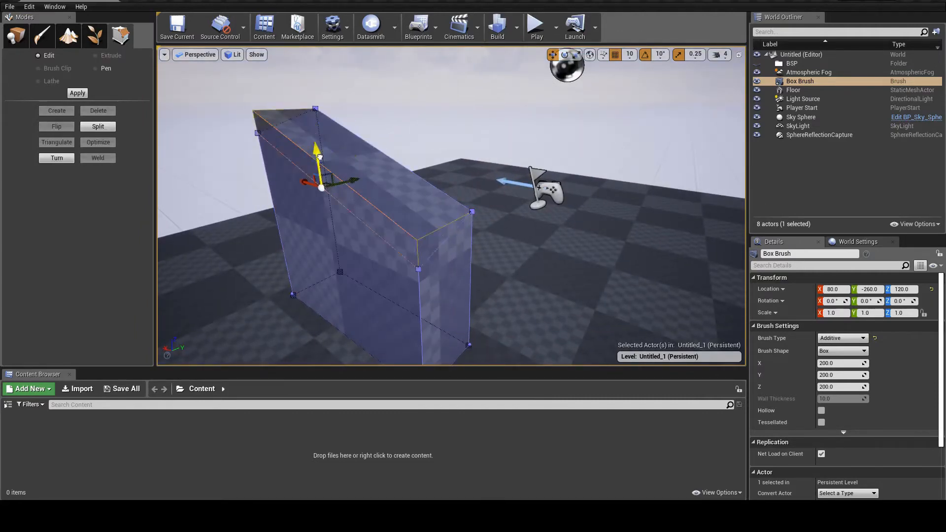
pyautogui.hotkey('ctrl', 'z')
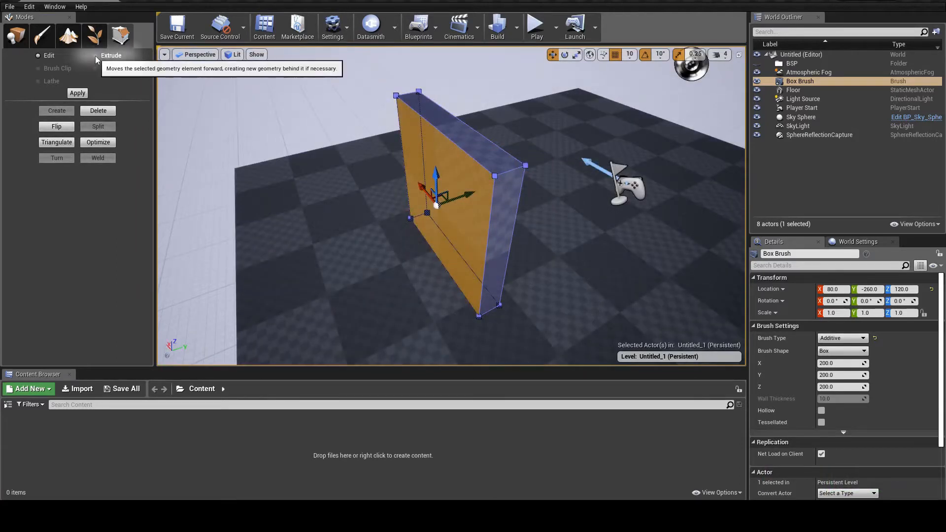
# Step: Activate Extrude with local coordinates and extrude two adjacent side faces of the rotated box brush outward
pyautogui.click(95, 55)
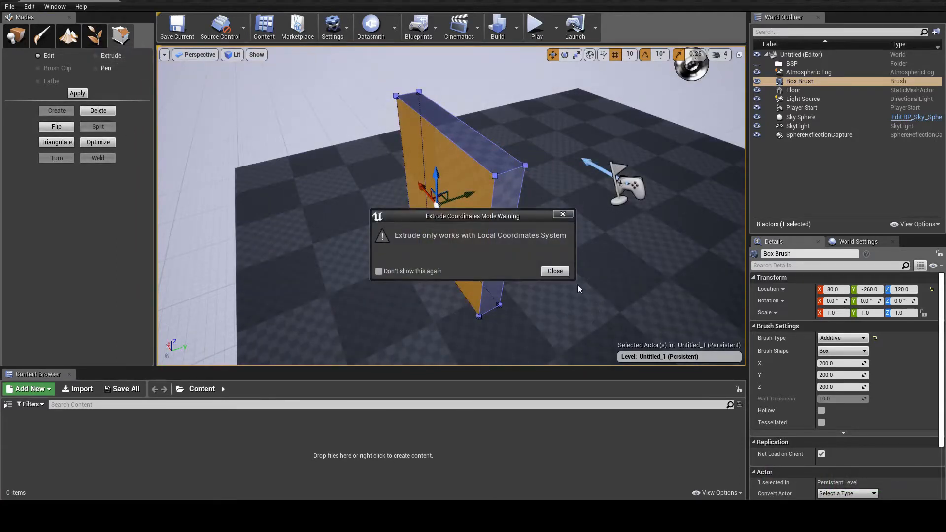
pyautogui.click(555, 271)
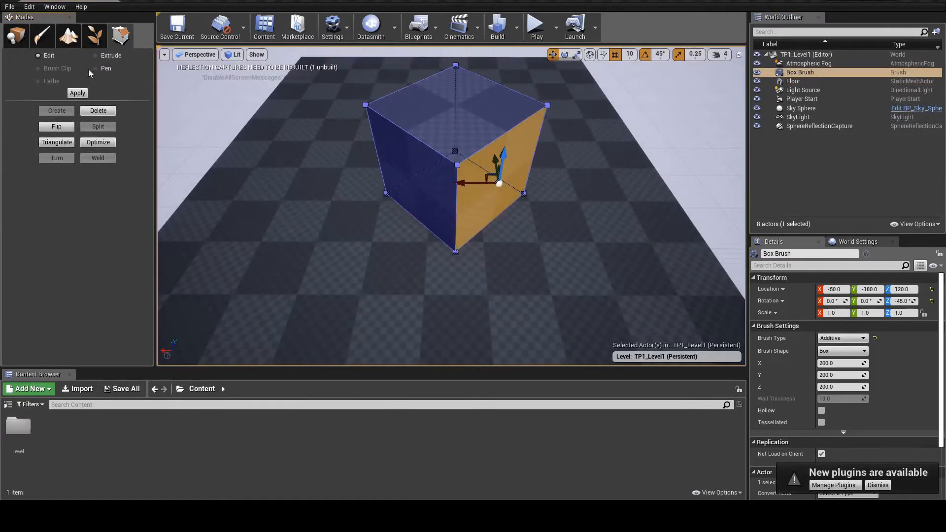
pyautogui.click(94, 55)
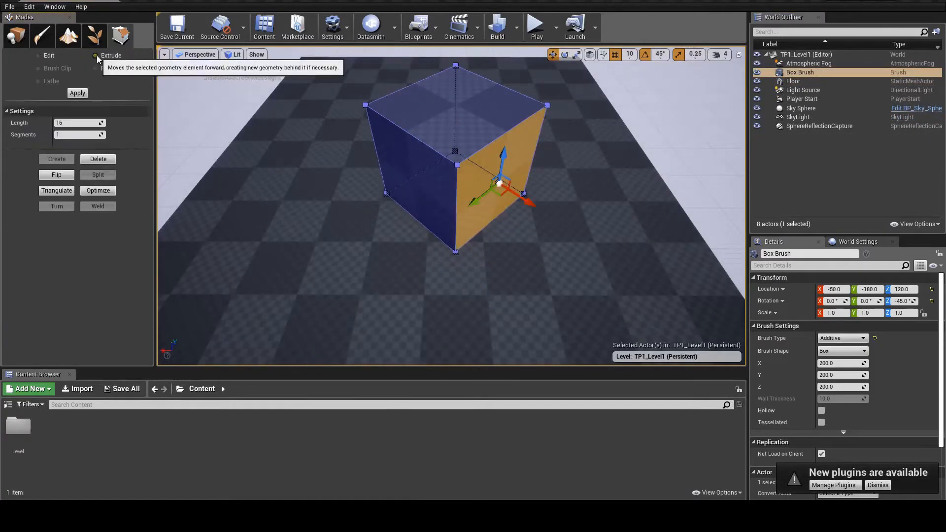
pyautogui.moveTo(526, 201); pyautogui.dragTo(564, 224)
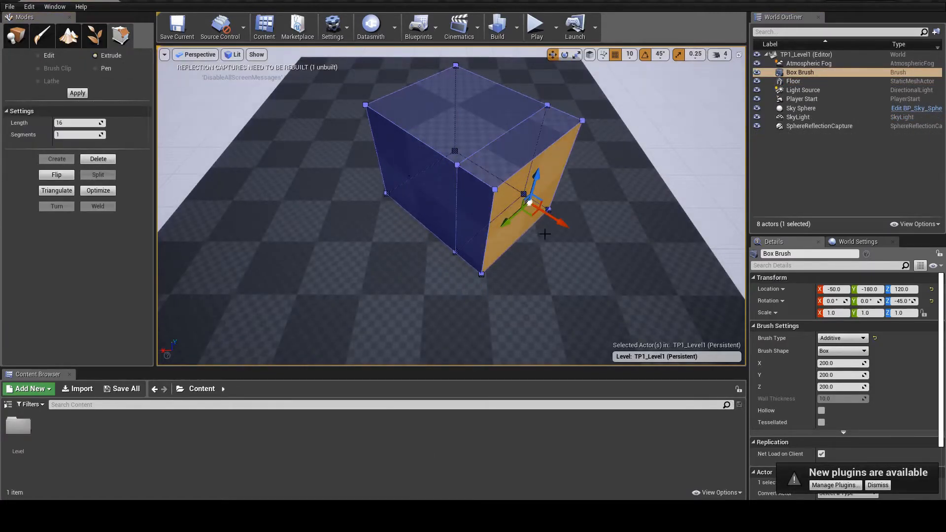
pyautogui.click(413, 175)
pyautogui.moveTo(387, 199); pyautogui.dragTo(348, 217)
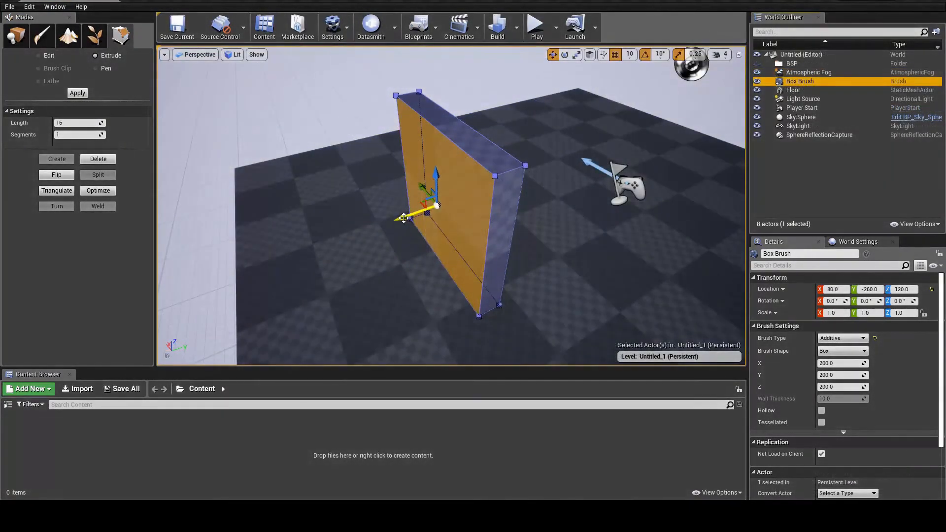
# Step: Extrude the thin wall's front face outward, return to Edit, and move that face farther out
pyautogui.moveTo(403, 218); pyautogui.dragTo(308, 254)
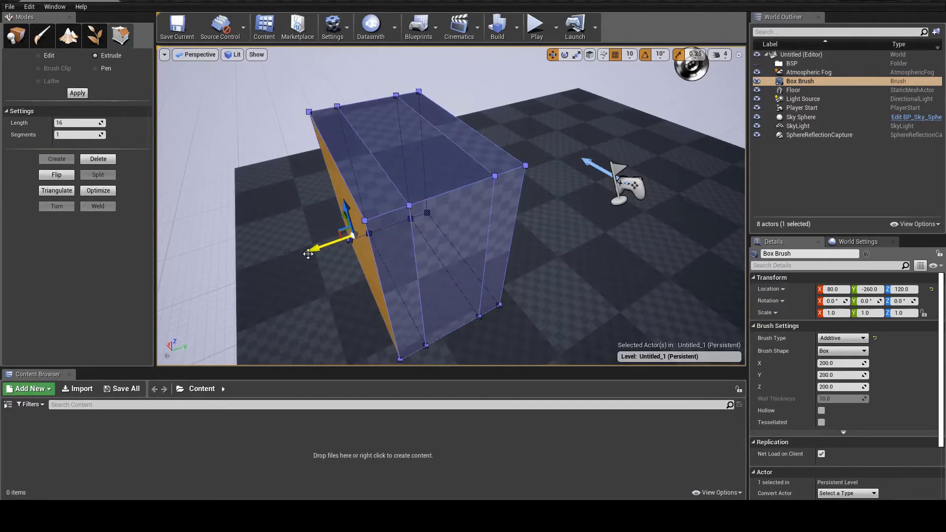
pyautogui.click(37, 56)
pyautogui.moveTo(386, 224); pyautogui.dragTo(326, 241)
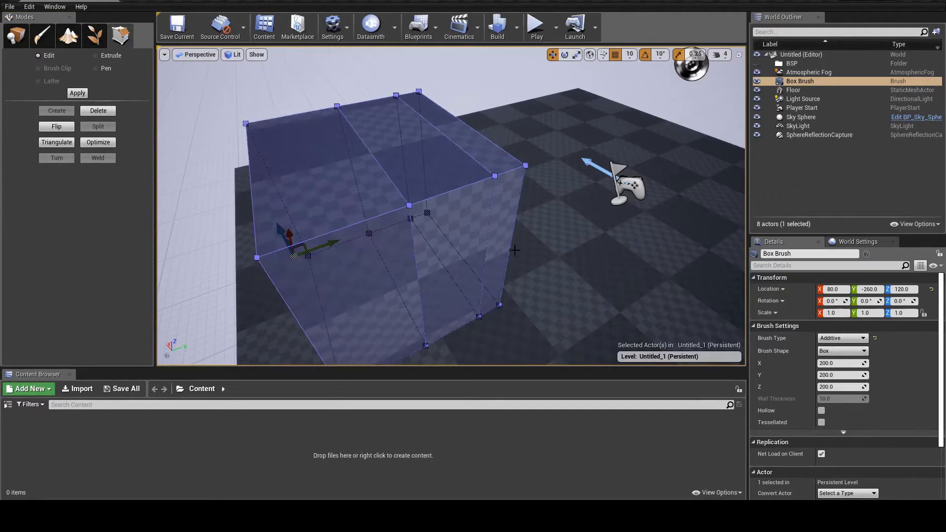
pyautogui.moveTo(325, 241); pyautogui.dragTo(385, 242, button='right')
pyautogui.click(508, 216)
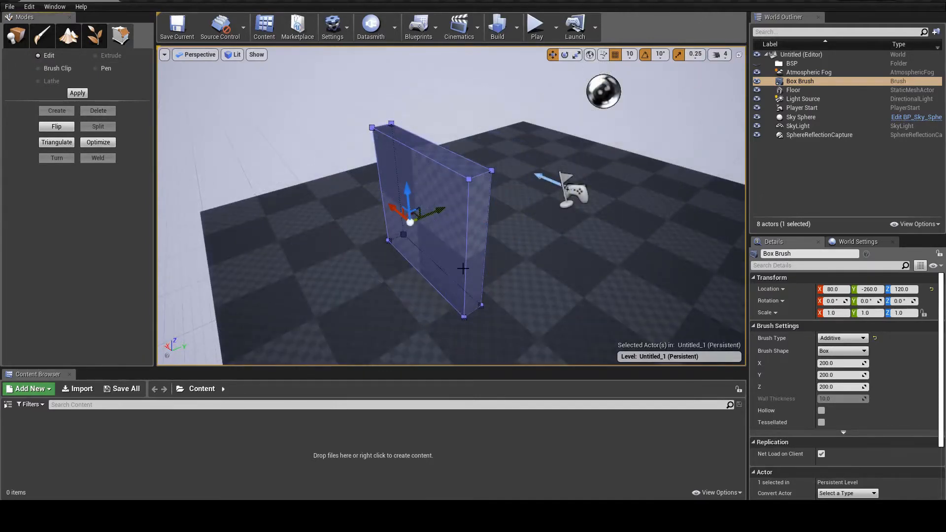
# Step: Return to Place mode and display the Top wireframe view full size with the wall brush framed
pyautogui.press('s')
pyautogui.moveTo(458, 270); pyautogui.dragTo(457, 274, button='right')
pyautogui.hotkey('shift', '1')
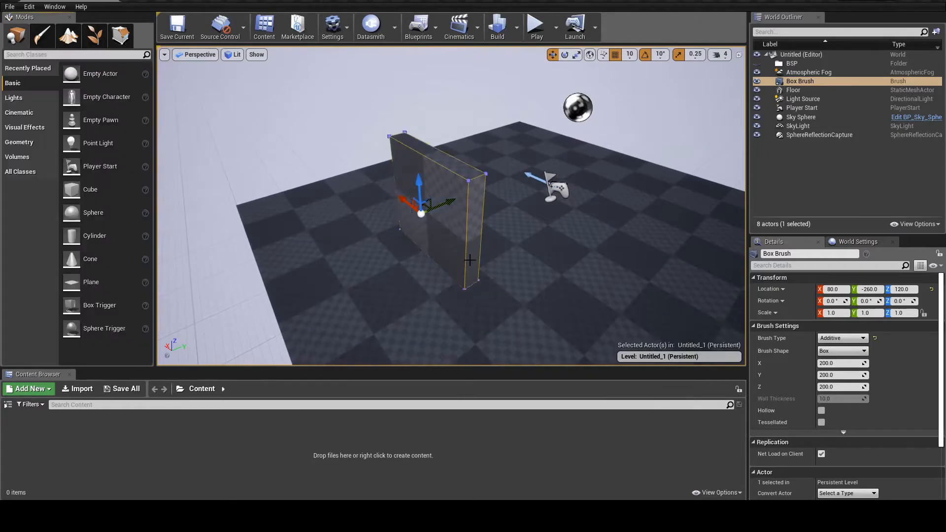
pyautogui.click(739, 55)
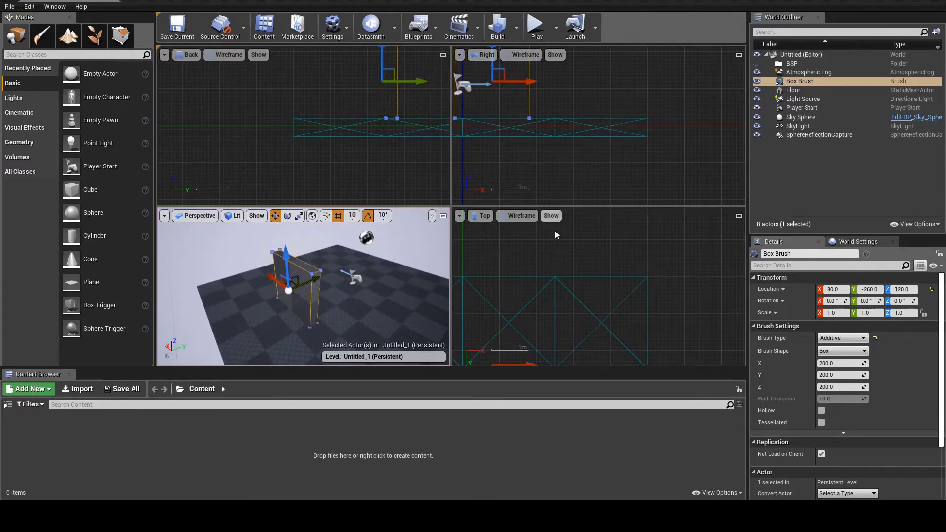
pyautogui.press('f')
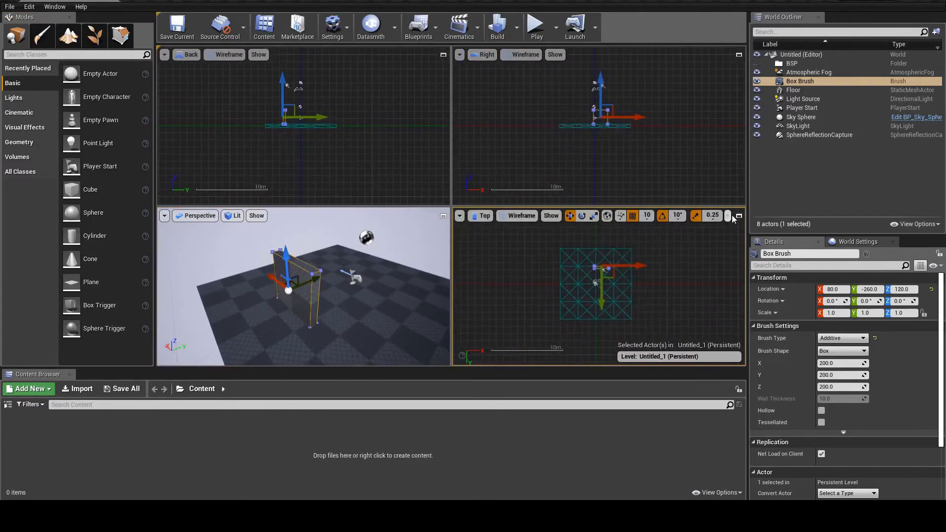
pyautogui.click(739, 216)
# Step: Move the wall brush in the top view to the floor's corner at X -400, Y -540
pyautogui.scroll(8, 457, 191)
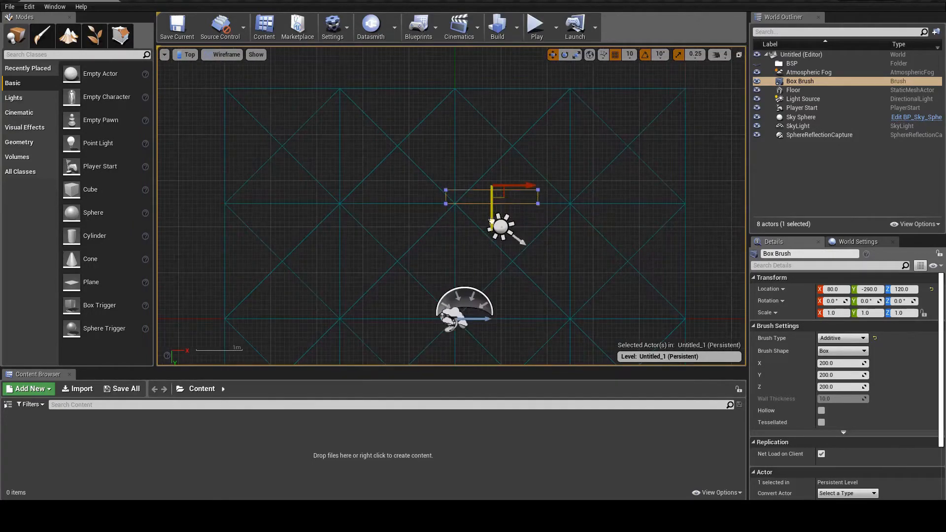
pyautogui.scroll(3, 495, 128)
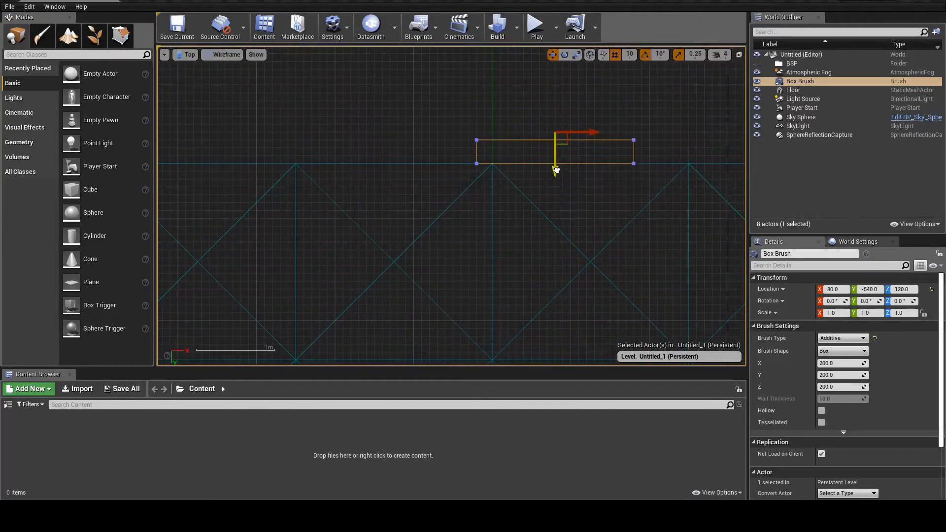
pyautogui.scroll(-1, 453, 201)
pyautogui.moveTo(453, 201); pyautogui.dragTo(542, 199, button='right')
pyautogui.moveTo(608, 136); pyautogui.dragTo(324, 128)
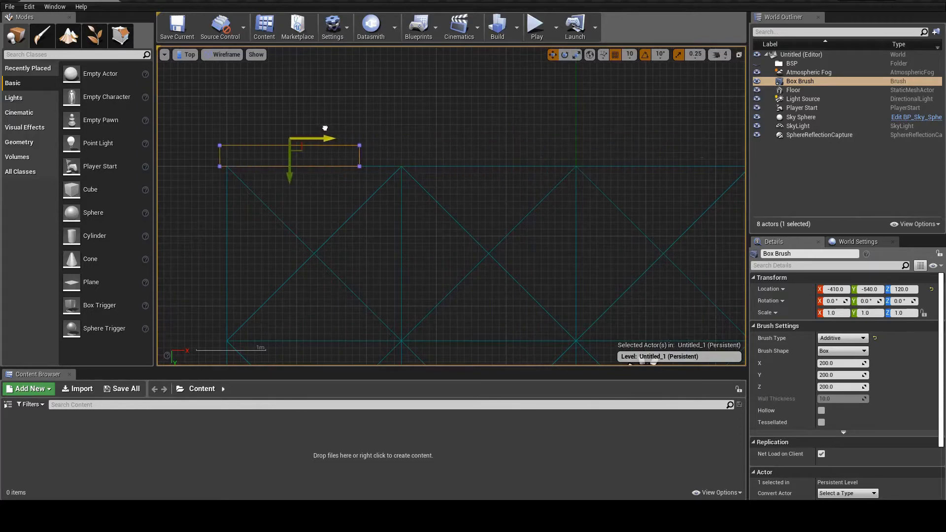
# Step: Extend the wall brush's end edge in geometry editing so the wall spans the floor's full side
pyautogui.scroll(-2, 353, 147)
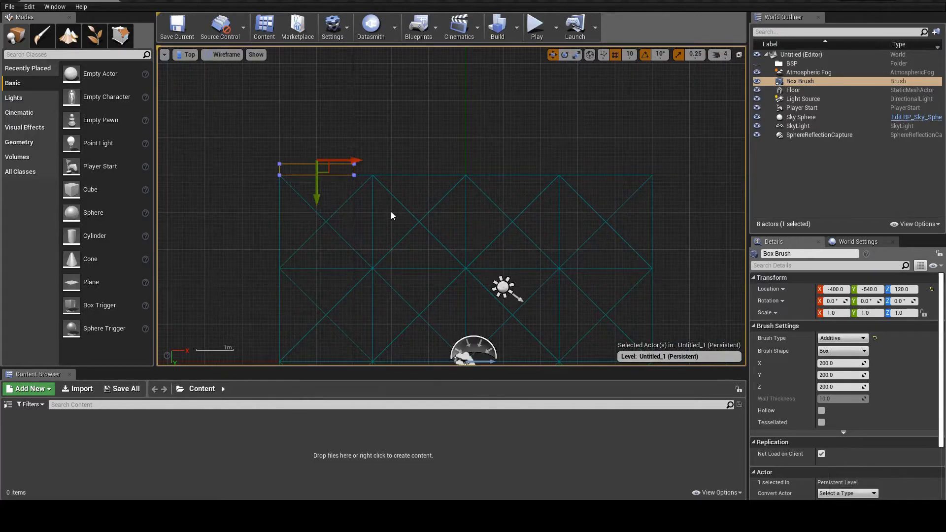
pyautogui.moveTo(391, 212); pyautogui.dragTo(412, 206, button='right')
pyautogui.scroll(1, 394, 191)
pyautogui.click(124, 35)
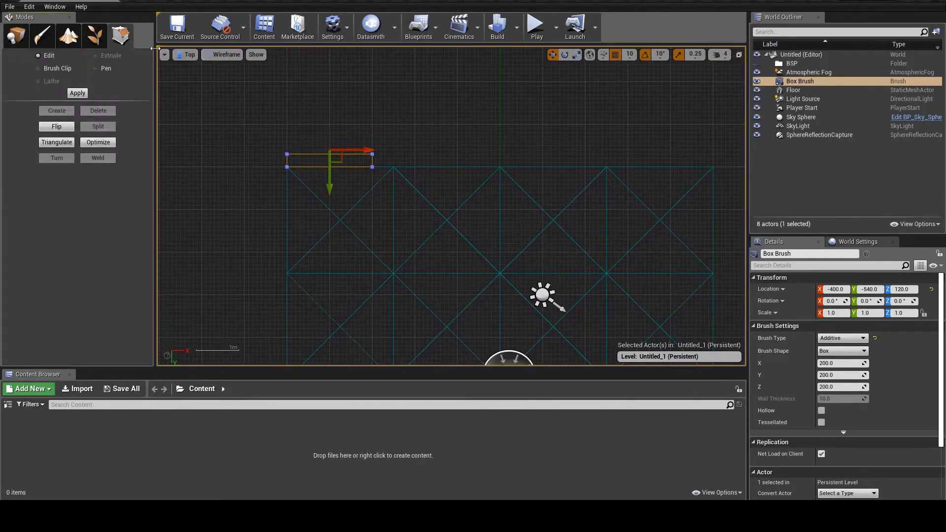
pyautogui.click(372, 161)
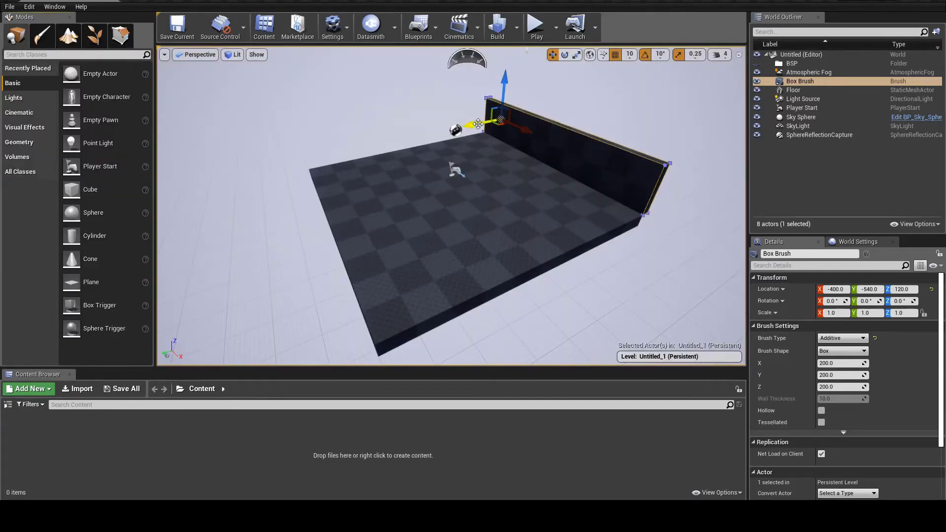
# Step: Duplicate the wall along Y to the opposite side of the floor at Y 490, aligned with the floor's edge
pyautogui.keyDown('alt'); pyautogui.moveTo(477, 124); pyautogui.dragTo(285, 212); pyautogui.keyUp('alt')
pyautogui.press('f')
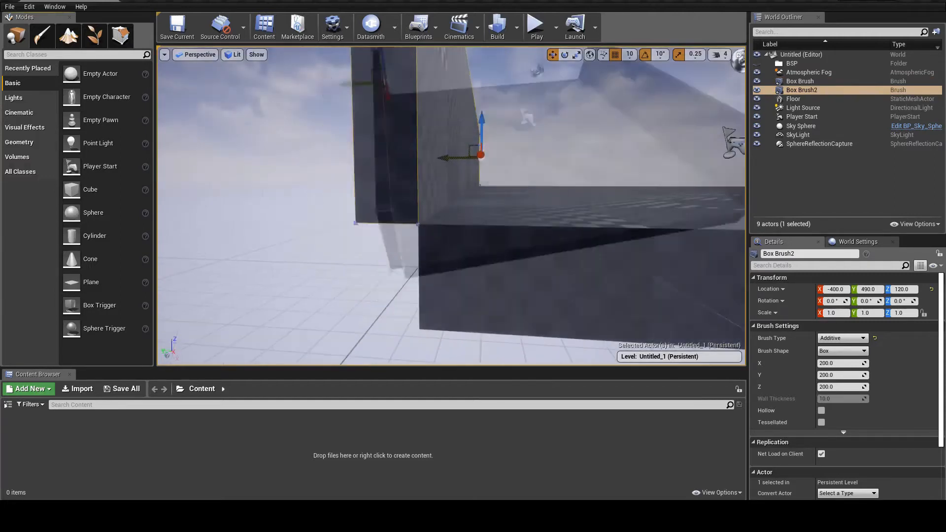
pyautogui.moveTo(427, 193); pyautogui.dragTo(382, 206, button='right')
pyautogui.press('d')
pyautogui.press('e')
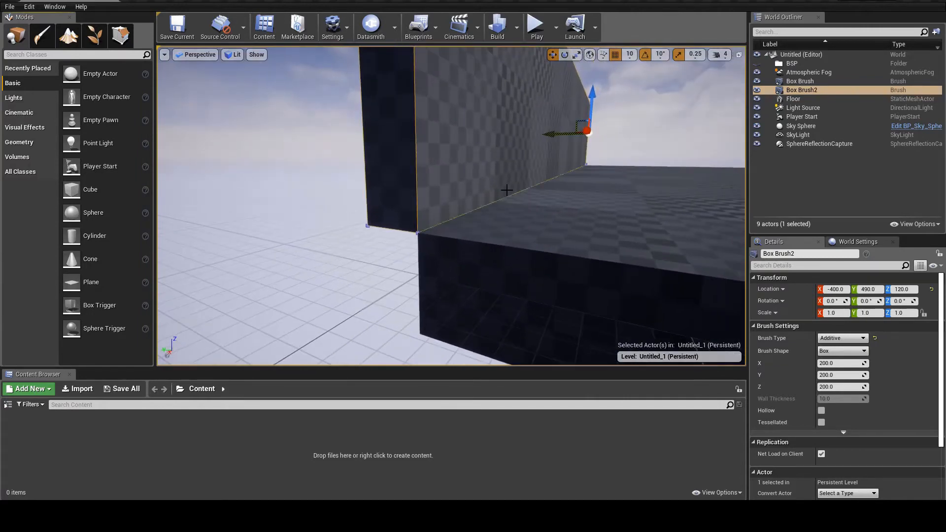
# Step: Duplicate the original wall brush with a 90° rotation about Z to create a perpendicular third wall
pyautogui.press('s')
pyautogui.moveTo(506, 195)
pyautogui.mouseDown(button='right')
pyautogui.moveTo(558, 207)
pyautogui.moveTo(550, 230)
pyautogui.mouseUp(button='right')
pyautogui.press('w')
pyautogui.press('s')
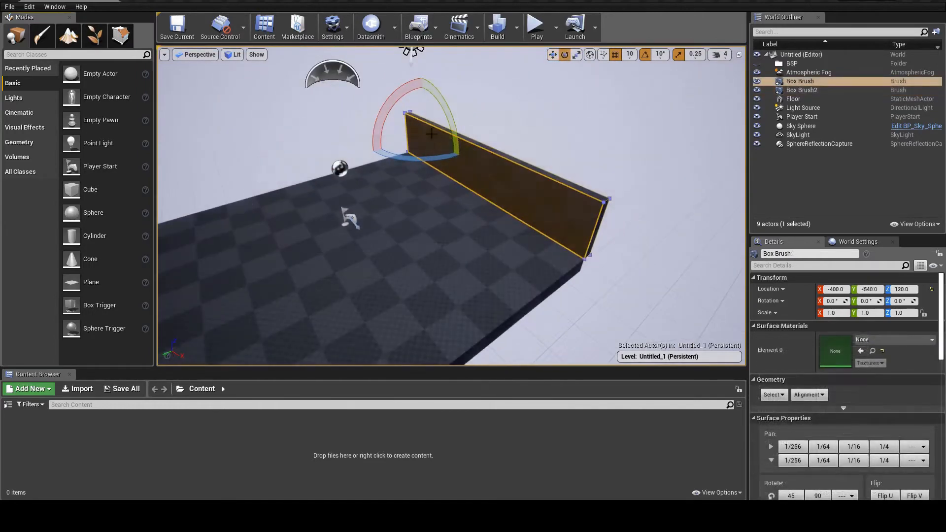
pyautogui.keyDown('alt'); pyautogui.moveTo(420, 159); pyautogui.dragTo(369, 160); pyautogui.keyUp('alt')
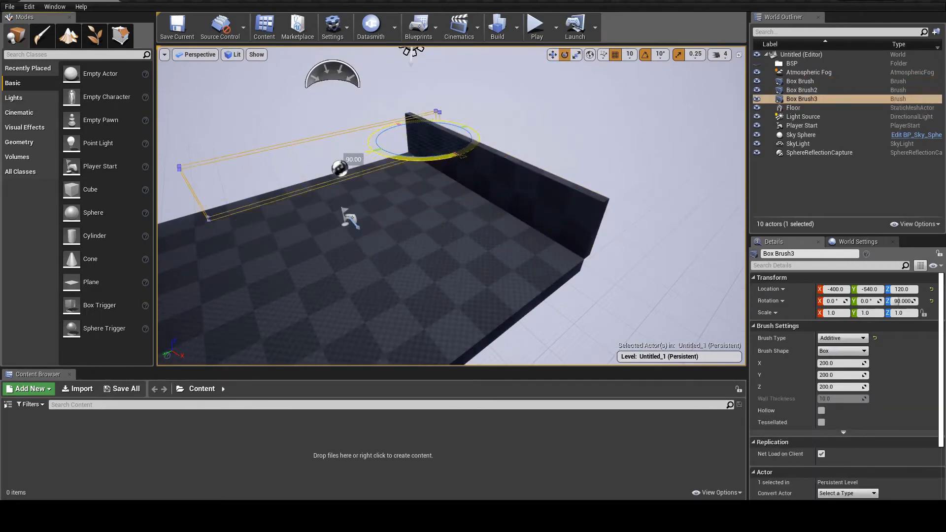
# Step: Move the rotated third wall brush in the top view to X -490, Y -400, flush with the floor's edge
pyautogui.moveTo(427, 129); pyautogui.dragTo(438, 132, button='right')
pyautogui.press('a')
pyautogui.press('s')
pyautogui.press('w')
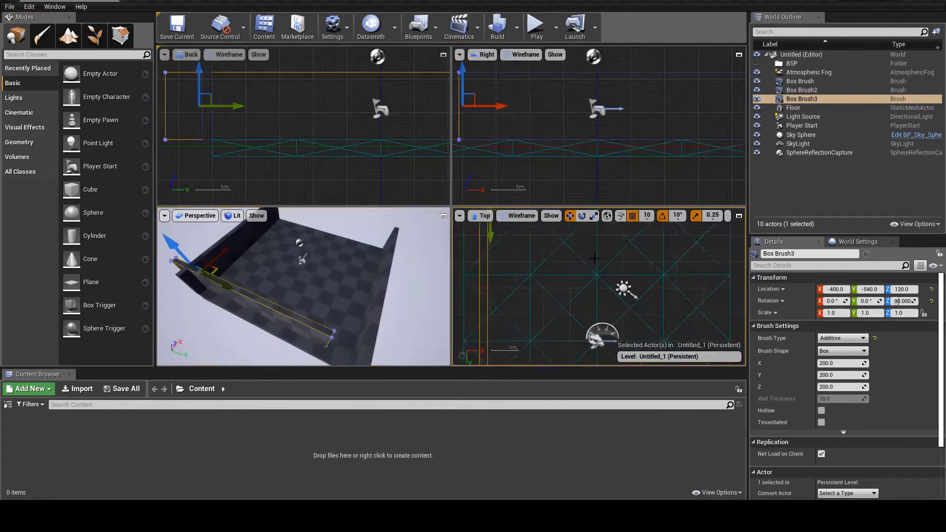
pyautogui.click(744, 217)
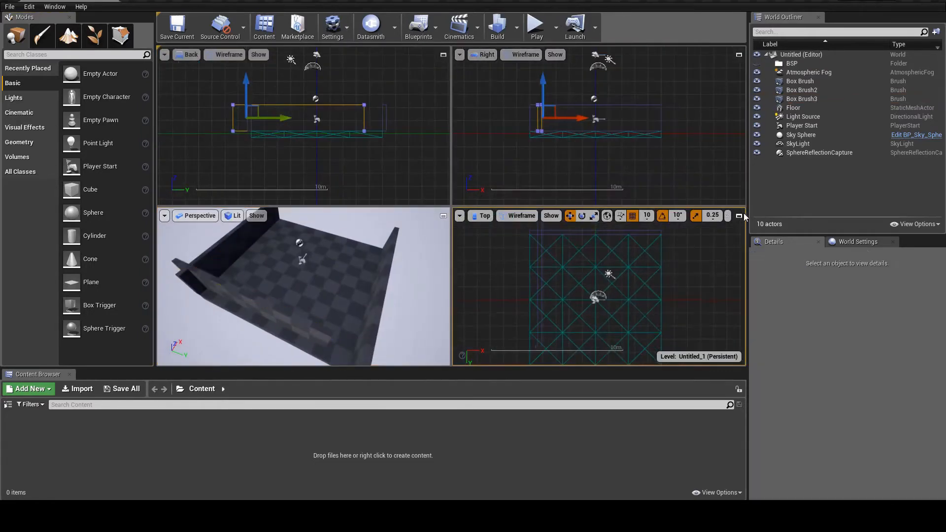
pyautogui.click(739, 216)
pyautogui.scroll(4, 387, 138)
pyautogui.click(420, 115)
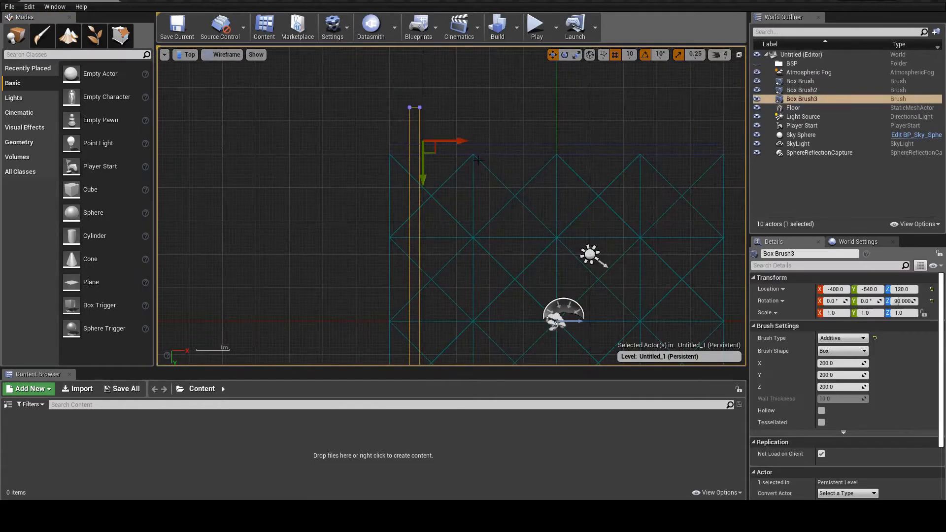
pyautogui.moveTo(459, 141); pyautogui.dragTo(428, 160)
pyautogui.scroll(4, 387, 142)
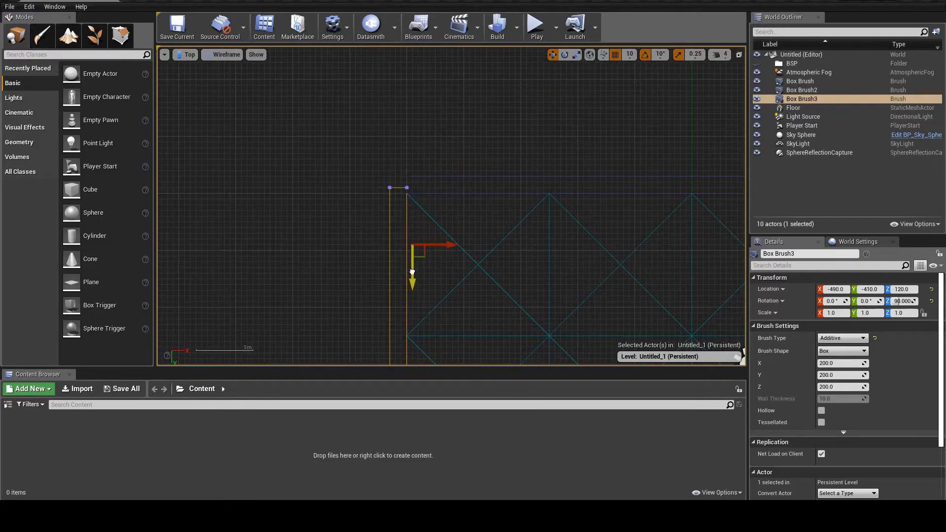
pyautogui.scroll(-3, 411, 267)
# Step: Select the two perpendicular wall brushes and examine how they meet at the room's corner
pyautogui.moveTo(417, 340); pyautogui.dragTo(442, 232, button='right')
pyautogui.moveTo(418, 143); pyautogui.dragTo(422, 272, button='right')
pyautogui.moveTo(422, 272); pyautogui.dragTo(419, 315, button='right')
pyautogui.scroll(5, 431, 122)
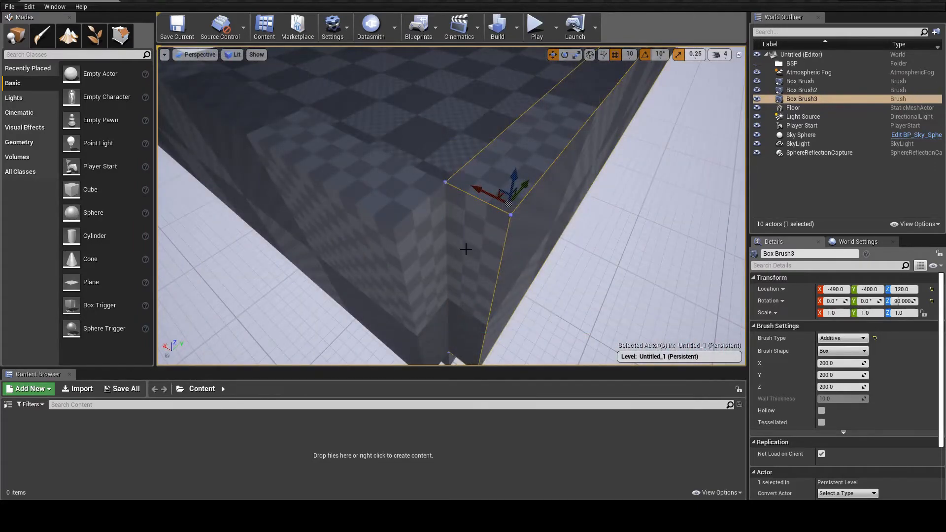
pyautogui.click(475, 266)
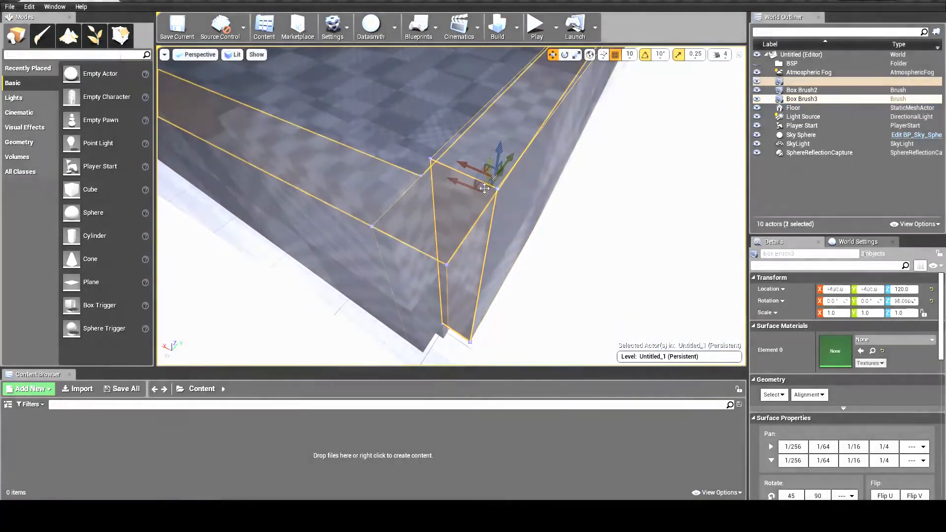
pyautogui.keyDown('alt'); pyautogui.moveTo(504, 241); pyautogui.dragTo(495, 234); pyautogui.keyUp('alt')
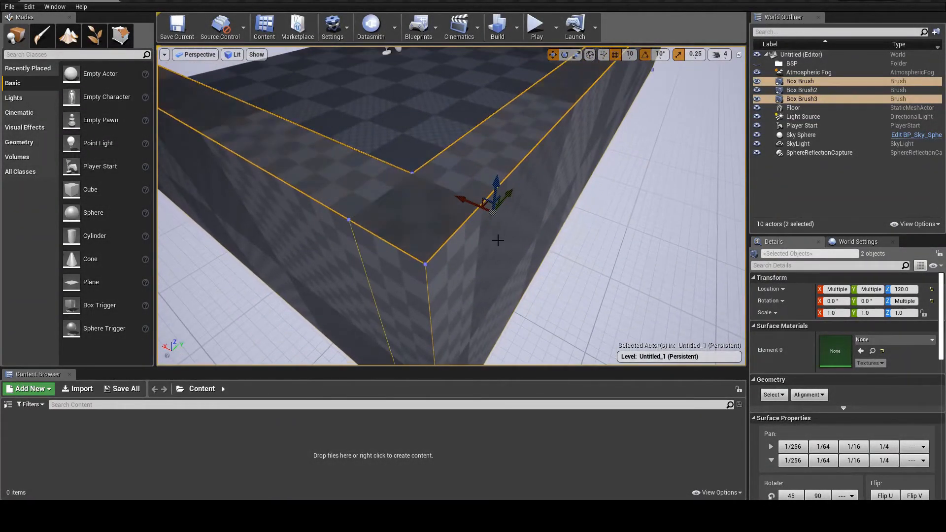
pyautogui.click(396, 277)
pyautogui.hotkey('shift', '5')
pyautogui.moveTo(402, 287); pyautogui.dragTo(393, 319, button='right')
# Step: Duplicate the third wall brush along X to the opposite side of the floor at X 540
pyautogui.click(419, 256)
pyautogui.moveTo(447, 254); pyautogui.dragTo(443, 236, button='right')
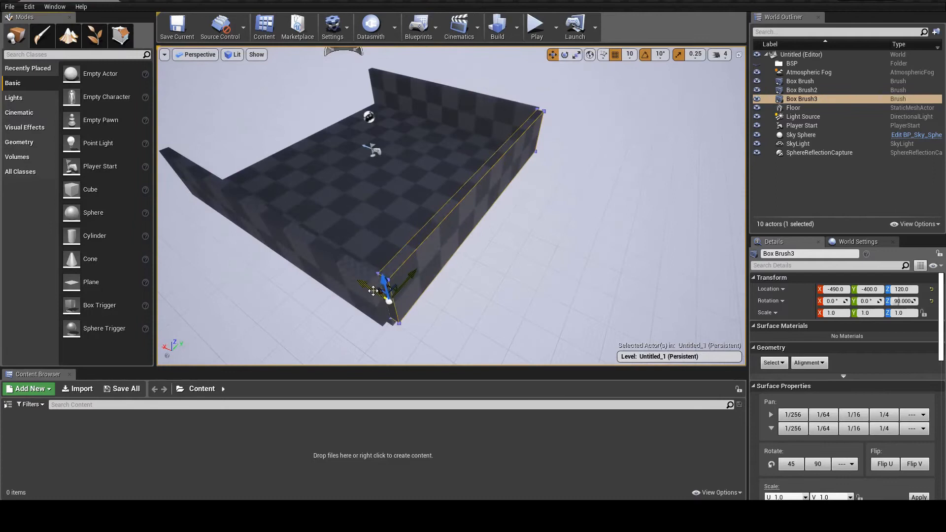
pyautogui.moveTo(374, 283)
pyautogui.keyDown('alt'); pyautogui.mouseDown()
pyautogui.moveTo(302, 256)
pyautogui.moveTo(315, 220)
pyautogui.moveTo(159, 167)
pyautogui.mouseUp(); pyautogui.keyUp('alt')
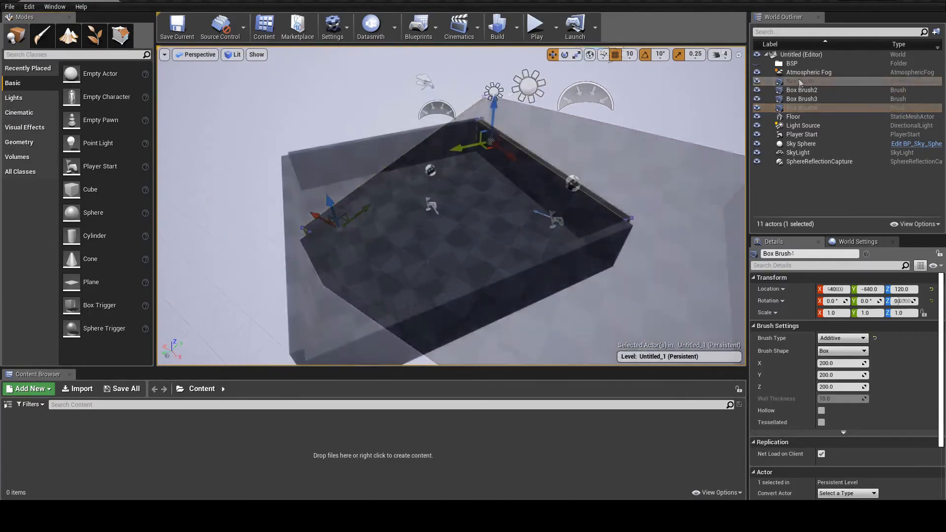
# Step: Rename Box Brush as Wall01 and Box Brush2 as Wall02
pyautogui.click(798, 83)
pyautogui.write('Wall01')
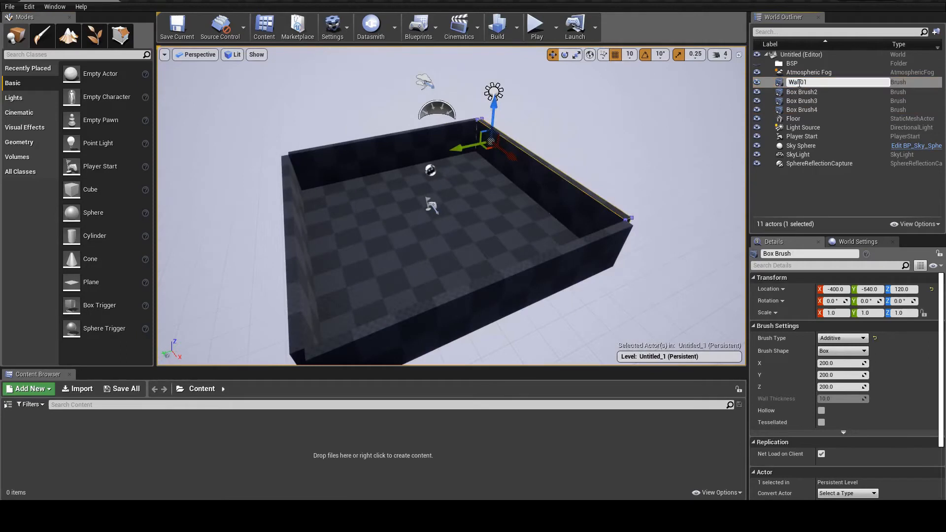
pyautogui.hotkey('ctrl', 'a')
pyautogui.hotkey('ctrl', 'c')
pyautogui.press('Return')
pyautogui.click(800, 83)
pyautogui.press('F2')
pyautogui.hotkey('ctrl', 'v')
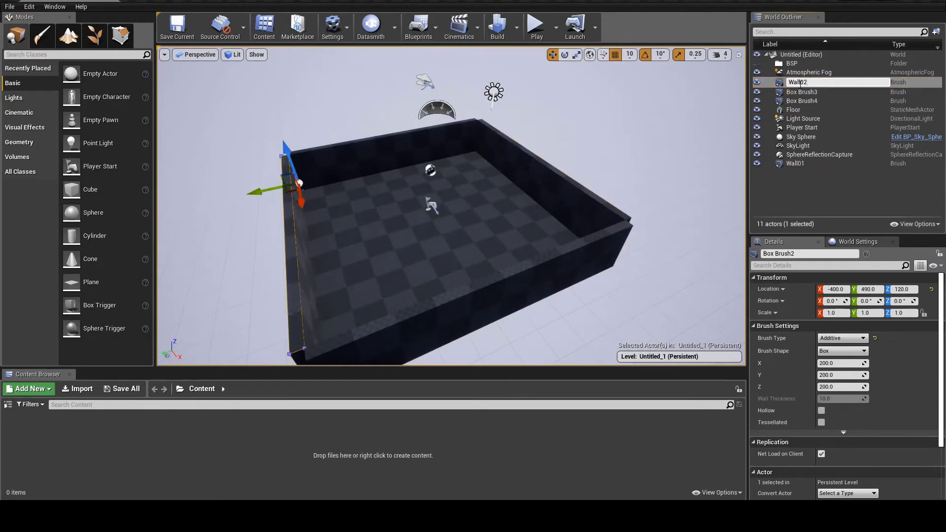
pyautogui.press('Return')
# Step: Rename Box Brush3 as Wall03 and Box Brush4 as Wall04
pyautogui.click(800, 83)
pyautogui.press('F2')
pyautogui.hotkey('ctrl', 'v')
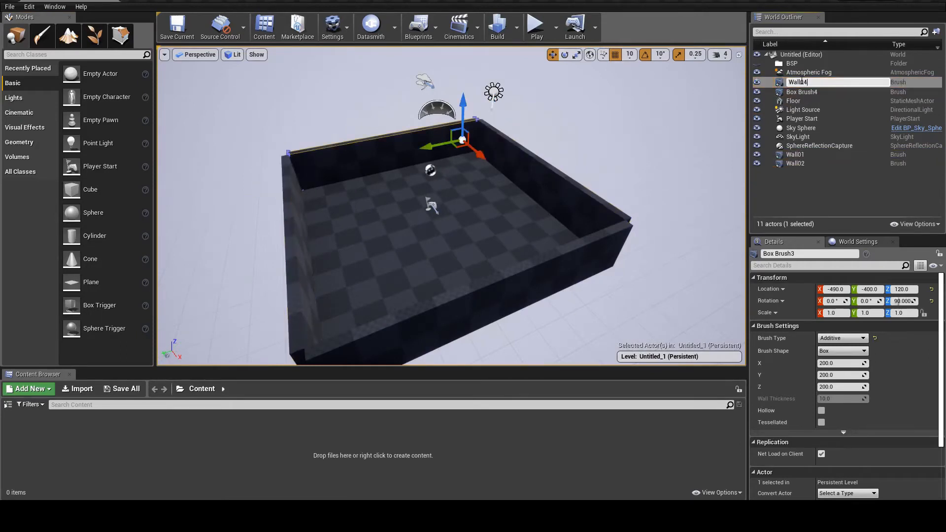
pyautogui.press('Return')
pyautogui.click(800, 81)
pyautogui.press('F2')
pyautogui.hotkey('ctrl', 'v')
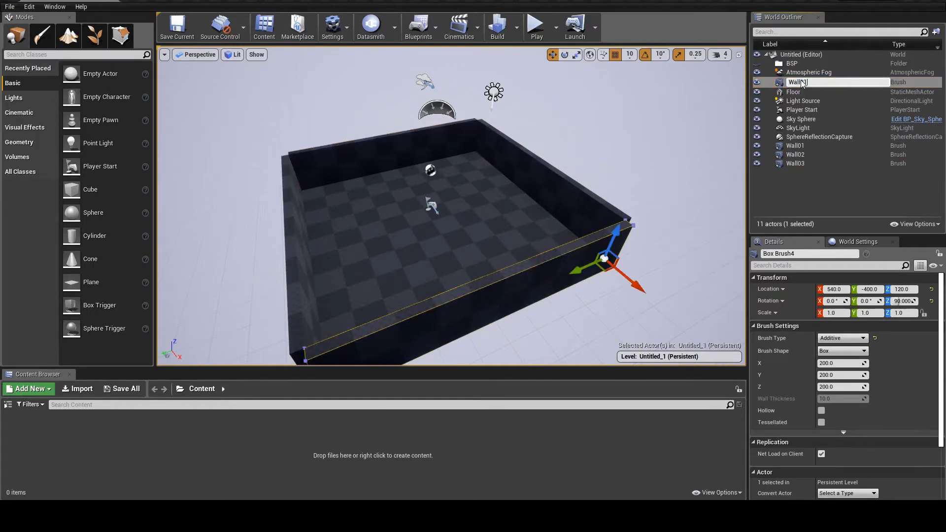
pyautogui.write('4')
pyautogui.press('Return')
# Step: Move Wall01 through Wall04 into the BSP folder
pyautogui.click(807, 135)
pyautogui.keyDown('shift'); pyautogui.click(803, 152); pyautogui.keyUp('shift')
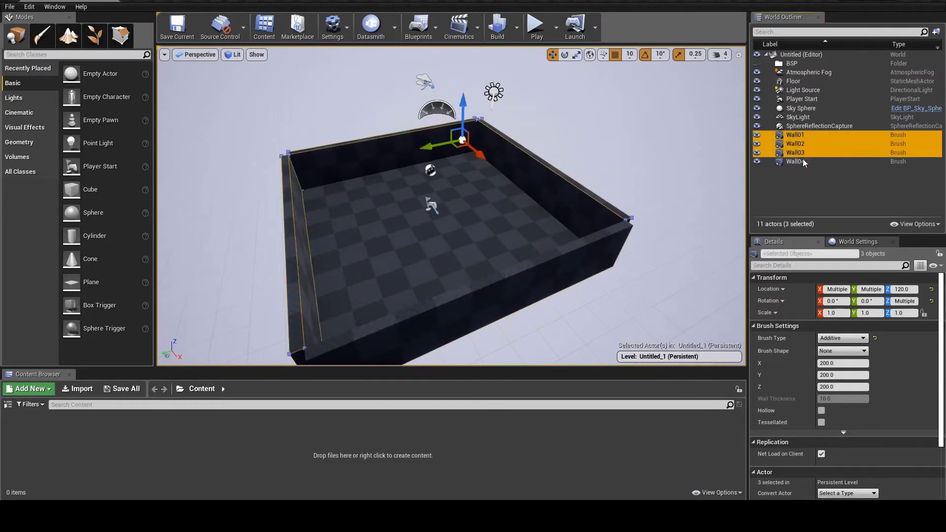
pyautogui.keyDown('shift'); pyautogui.click(803, 159); pyautogui.keyUp('shift')
pyautogui.moveTo(802, 158); pyautogui.dragTo(793, 64)
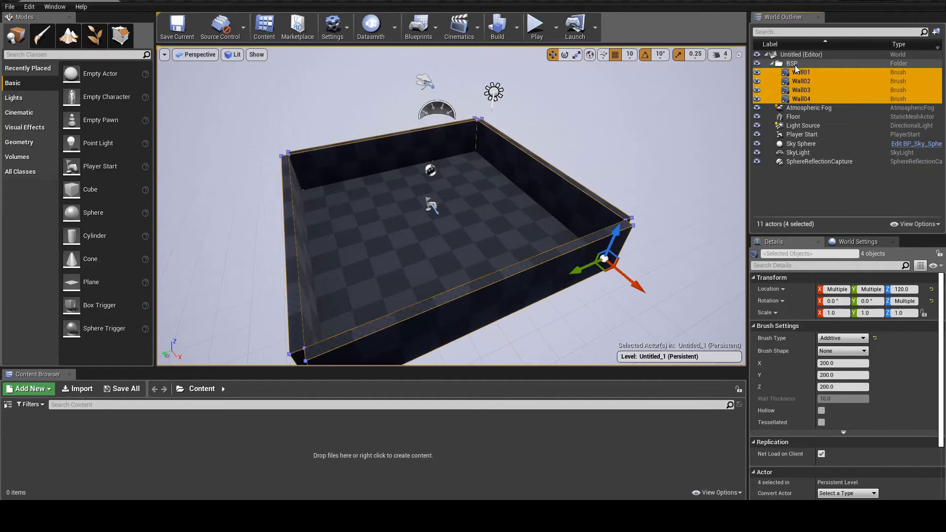
# Step: Duplicate Wall01 upward to Z 320 and rotate the copy 90° about X to lie flat
pyautogui.click(671, 219)
pyautogui.moveTo(672, 220); pyautogui.dragTo(653, 219, button='right')
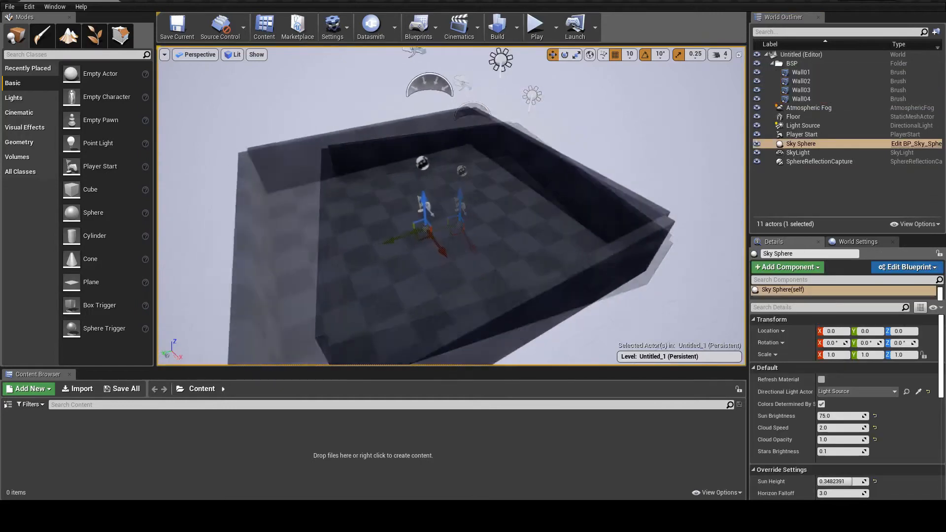
pyautogui.click(542, 166)
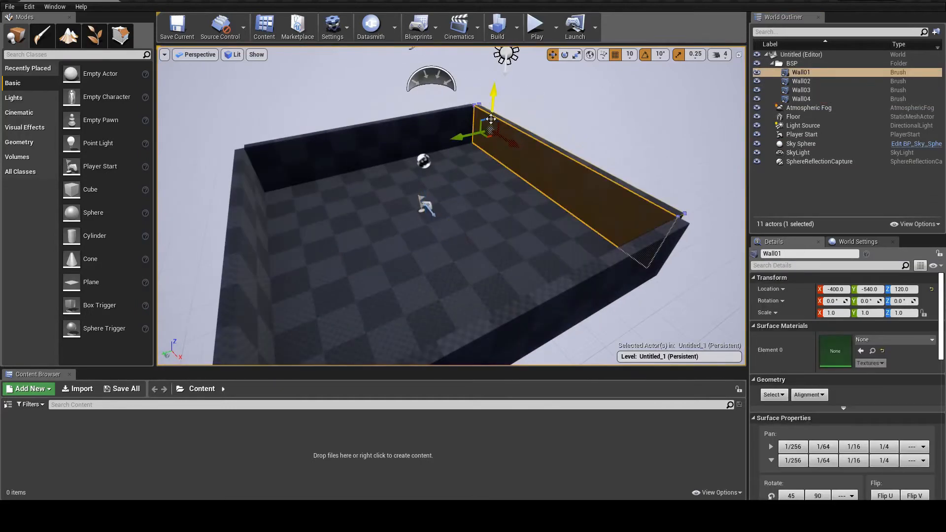
pyautogui.keyDown('alt'); pyautogui.moveTo(491, 115); pyautogui.dragTo(499, 71); pyautogui.keyUp('alt')
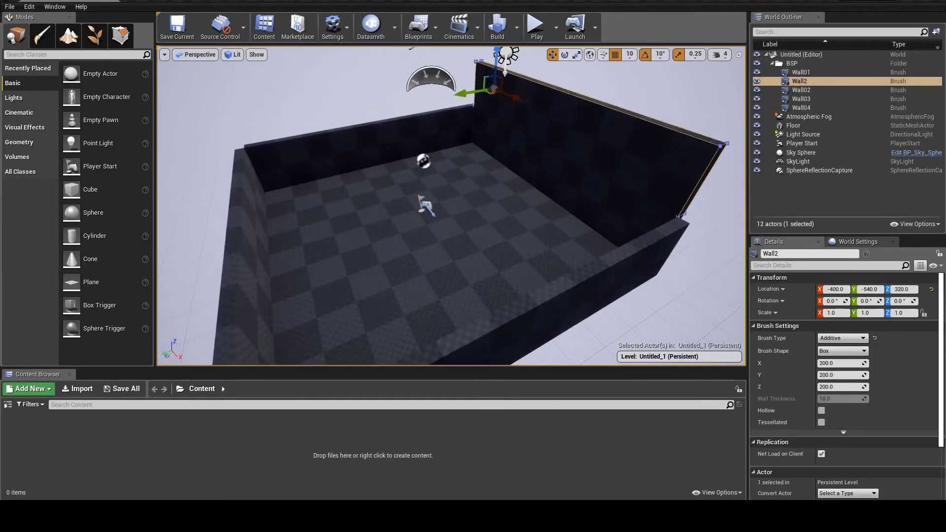
pyautogui.moveTo(557, 104); pyautogui.dragTo(529, 101, button='right')
pyautogui.press('e')
pyautogui.moveTo(493, 74); pyautogui.dragTo(477, 79)
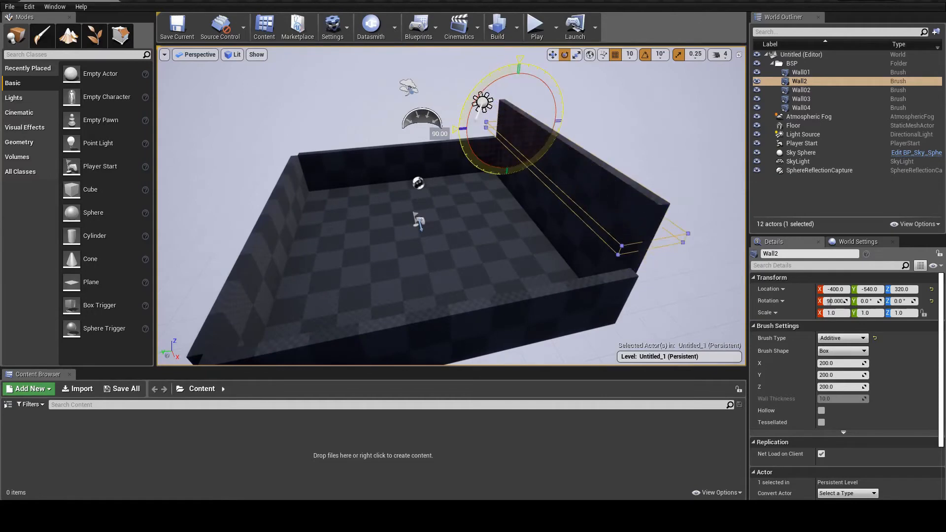
# Step: Move the flat brush to Y -400, Z 260 so it rests on top of the walls
pyautogui.hotkey('alt', 'j')
pyautogui.scroll(2, 430, 193)
pyautogui.moveTo(339, 133); pyautogui.dragTo(423, 158, button='right')
pyautogui.press('w')
pyautogui.moveTo(432, 191); pyautogui.dragTo(442, 260)
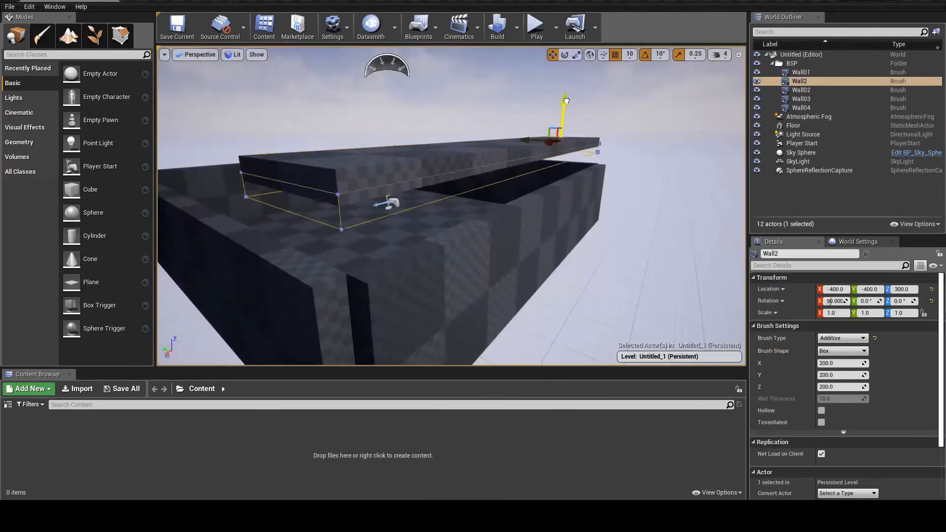
pyautogui.moveTo(566, 101); pyautogui.dragTo(315, 150)
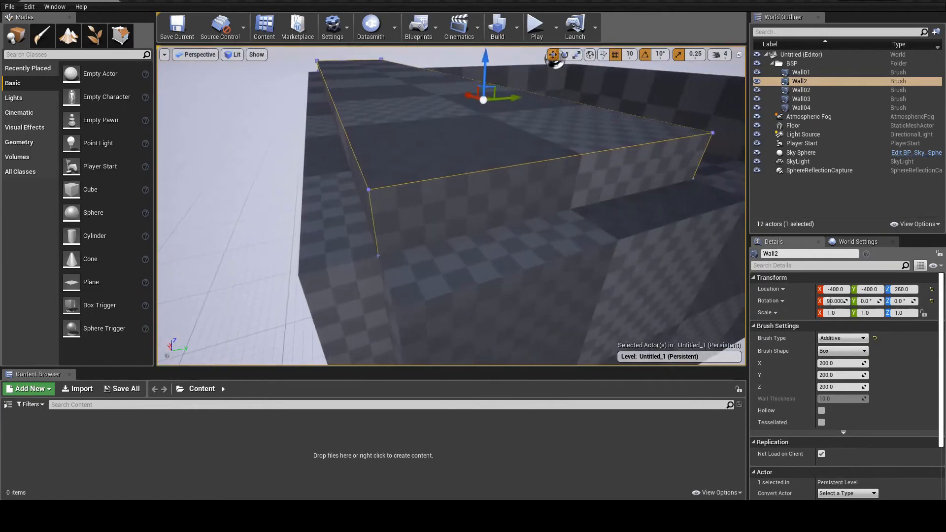
# Step: Extend the flat brush's long side face in geometry editing so it covers the room to the opposite wall
pyautogui.moveTo(595, 180); pyautogui.dragTo(512, 176, button='right')
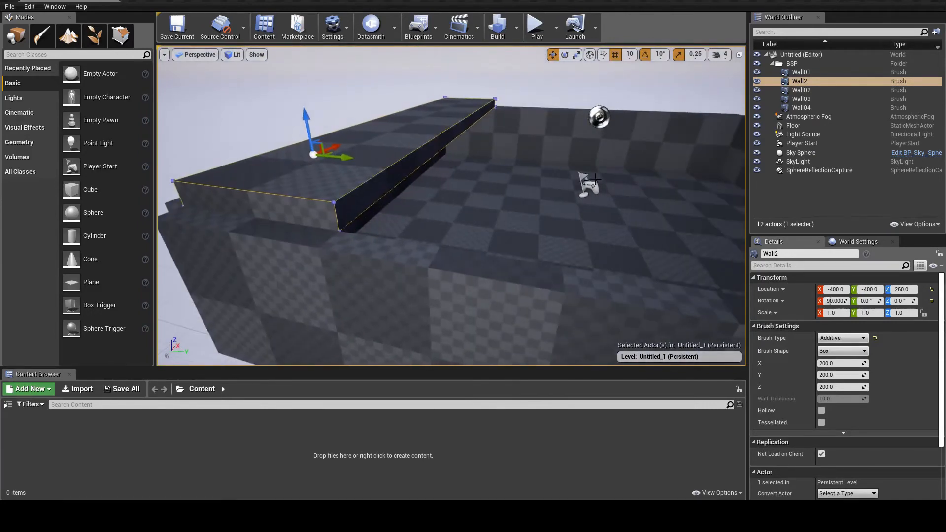
pyautogui.hotkey('shift', '5')
pyautogui.moveTo(595, 179); pyautogui.dragTo(207, 133, button='right')
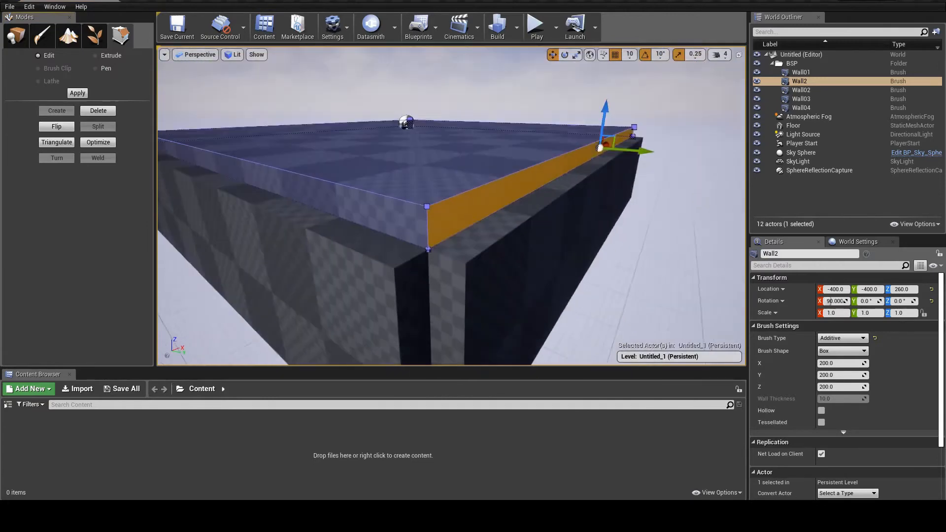
pyautogui.moveTo(638, 188); pyautogui.dragTo(480, 295, button='right')
pyautogui.hotkey('shift', '1')
# Step: Select Wall01 and move its pivot temporarily to the wall's upper end corner
pyautogui.click(480, 295)
pyautogui.scroll(3, 484, 294)
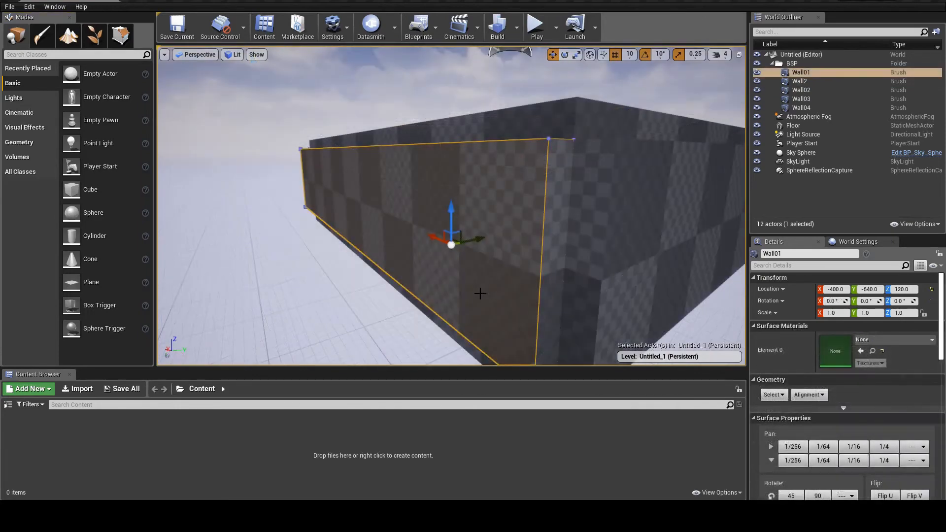
pyautogui.scroll(2, 485, 294)
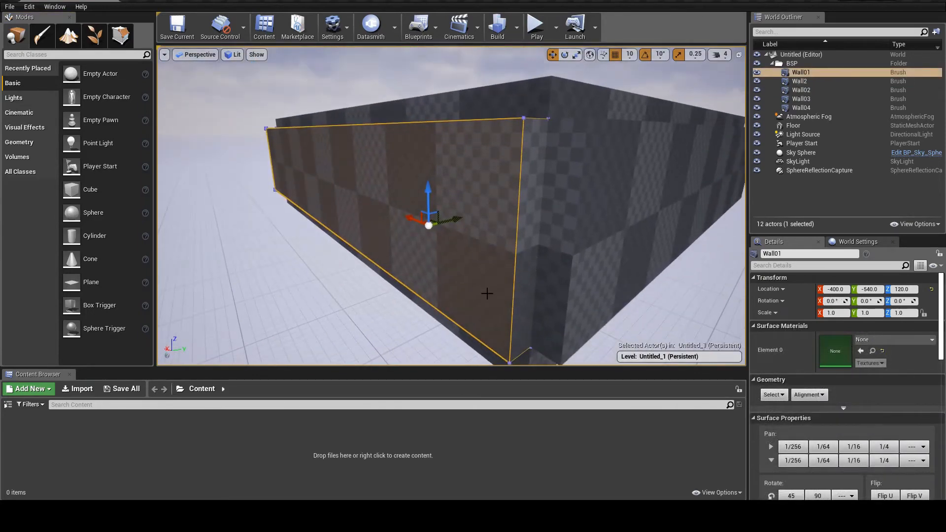
pyautogui.scroll(2, 487, 294)
pyautogui.moveTo(487, 294); pyautogui.dragTo(467, 292, button='right')
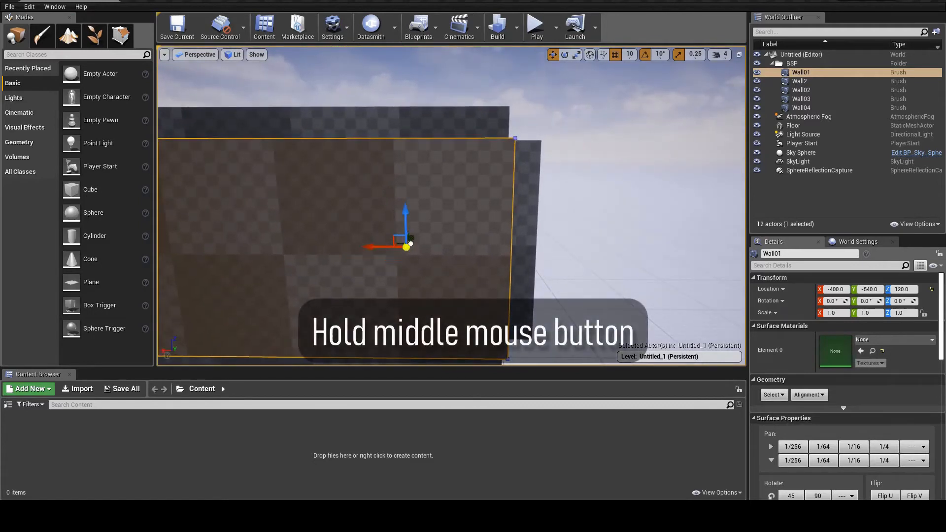
pyautogui.moveTo(506, 160); pyautogui.dragTo(506, 138, button='middle')
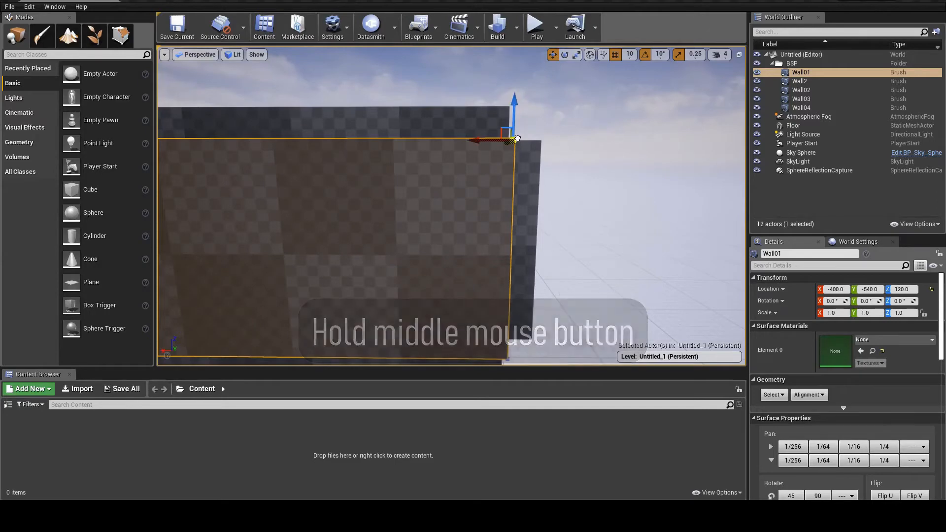
pyautogui.moveTo(506, 138); pyautogui.dragTo(477, 190, button='right')
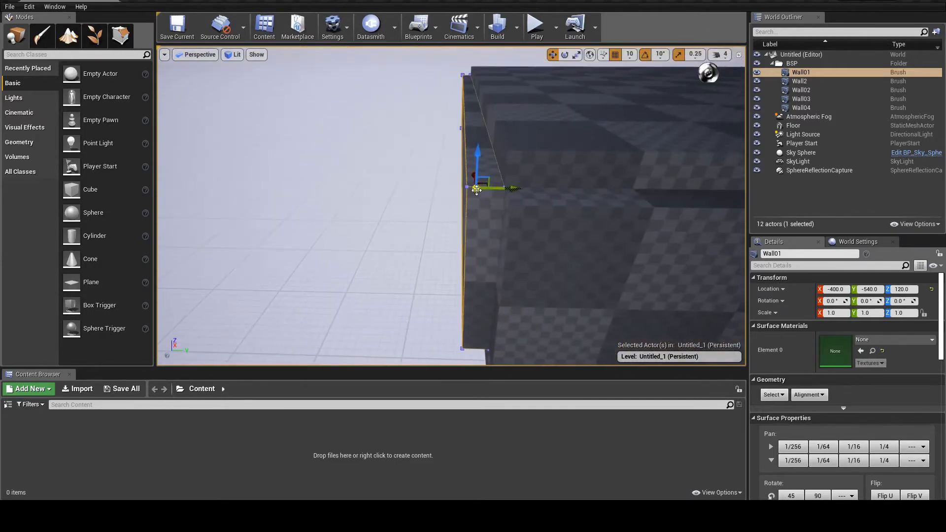
# Step: Rotate Wall01 to -90° about Z around the moved pivot, then reselect the wall to reset its pivot
pyautogui.press('e')
pyautogui.moveTo(416, 182); pyautogui.dragTo(424, 204)
pyautogui.moveTo(526, 214); pyautogui.dragTo(438, 224, button='right')
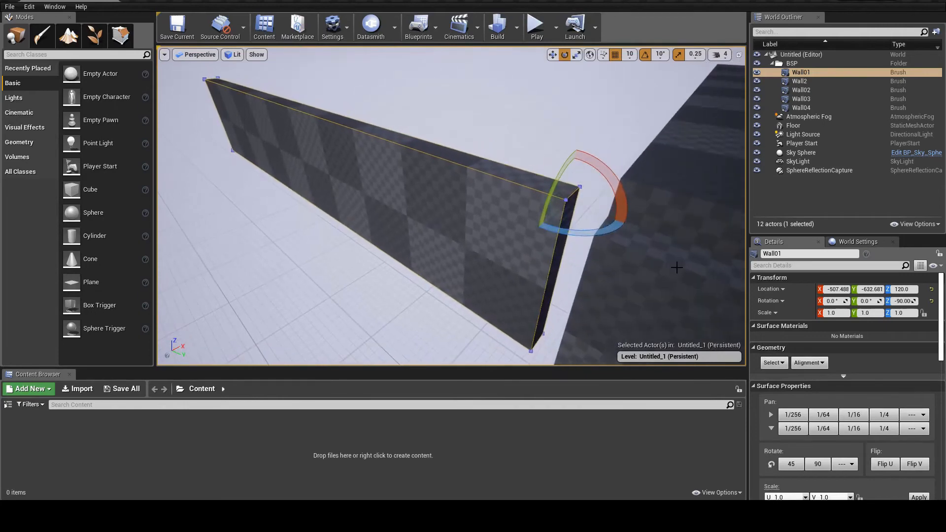
pyautogui.moveTo(677, 267); pyautogui.dragTo(702, 264, button='right')
pyautogui.click(603, 307)
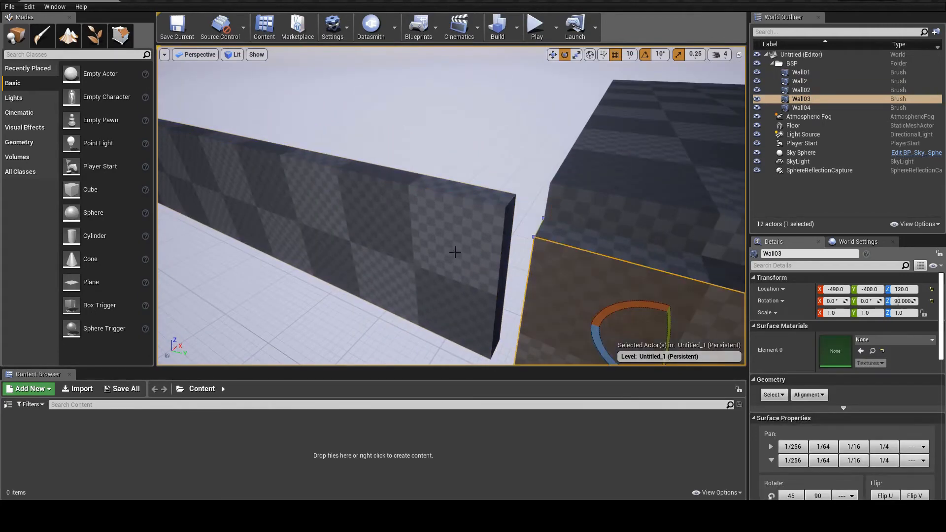
pyautogui.click(450, 219)
pyautogui.press('w')
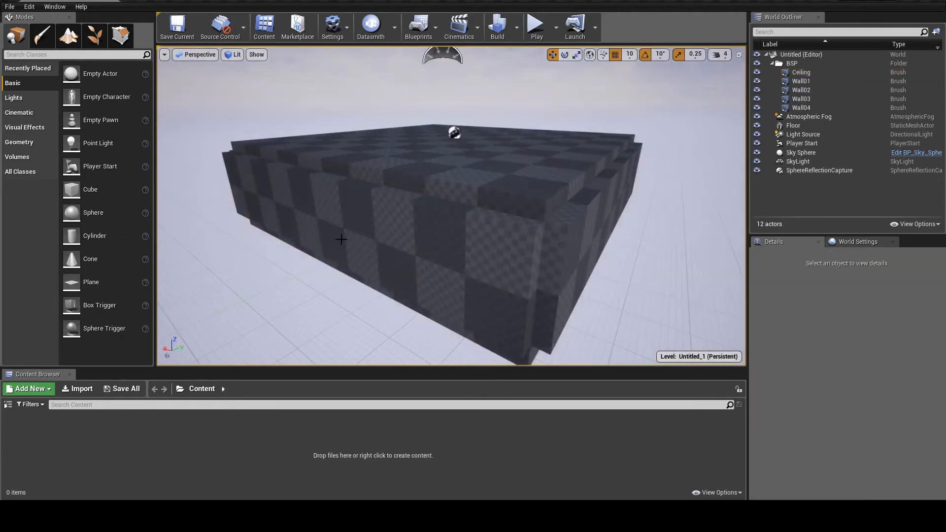
# Step: Place an additive geometry Box brush in front of Wall01 and name it Window
pyautogui.click(16, 143)
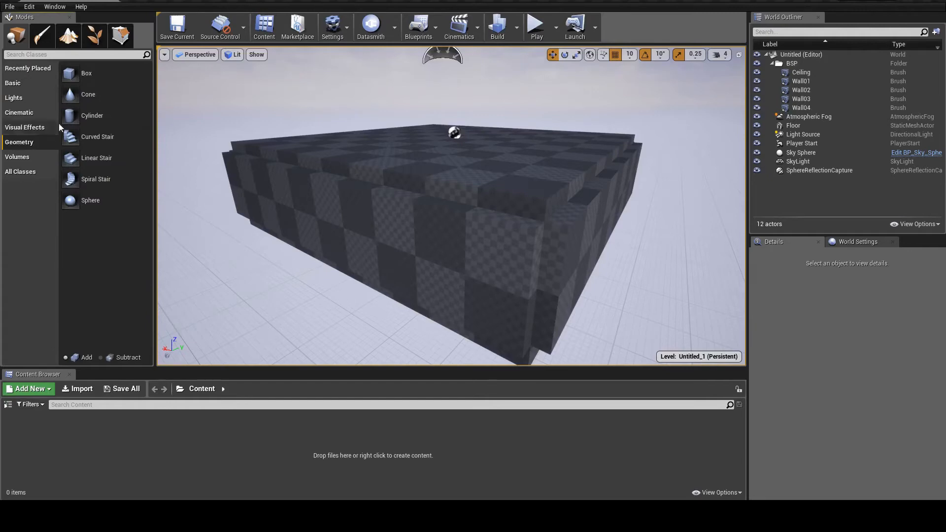
pyautogui.moveTo(82, 74)
pyautogui.mouseDown()
pyautogui.moveTo(313, 222)
pyautogui.moveTo(371, 232)
pyautogui.mouseUp()
pyautogui.moveTo(371, 232); pyautogui.dragTo(372, 232)
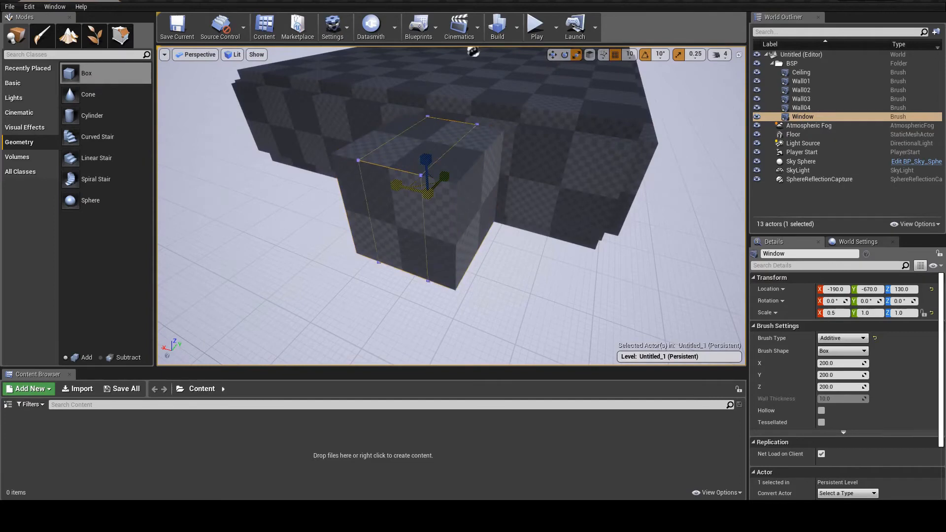
# Step: Scale the Window brush to 0.5 in X and 0.75 in Z, and change its brush type to Subtractive
pyautogui.moveTo(396, 185); pyautogui.dragTo(424, 160)
pyautogui.moveTo(423, 160); pyautogui.dragTo(369, 150, button='right')
pyautogui.moveTo(473, 191); pyautogui.dragTo(489, 193, button='right')
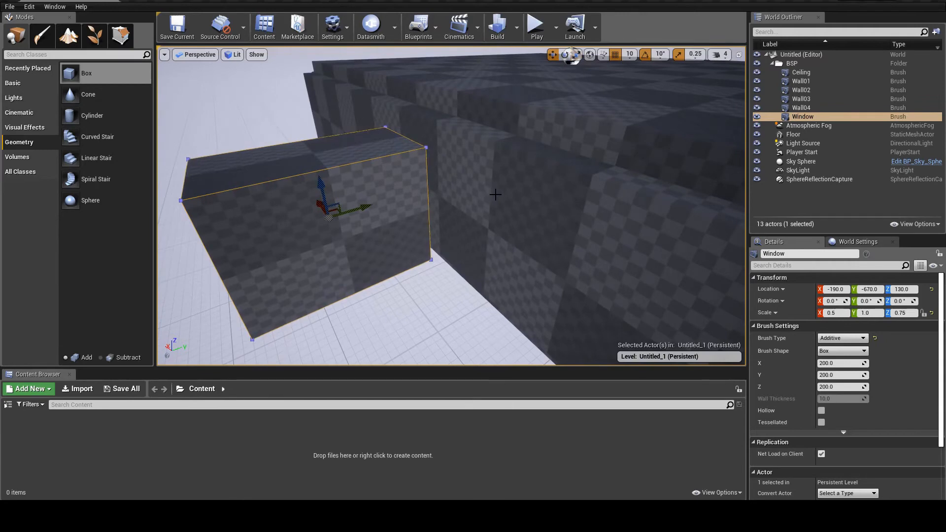
pyautogui.click(851, 339)
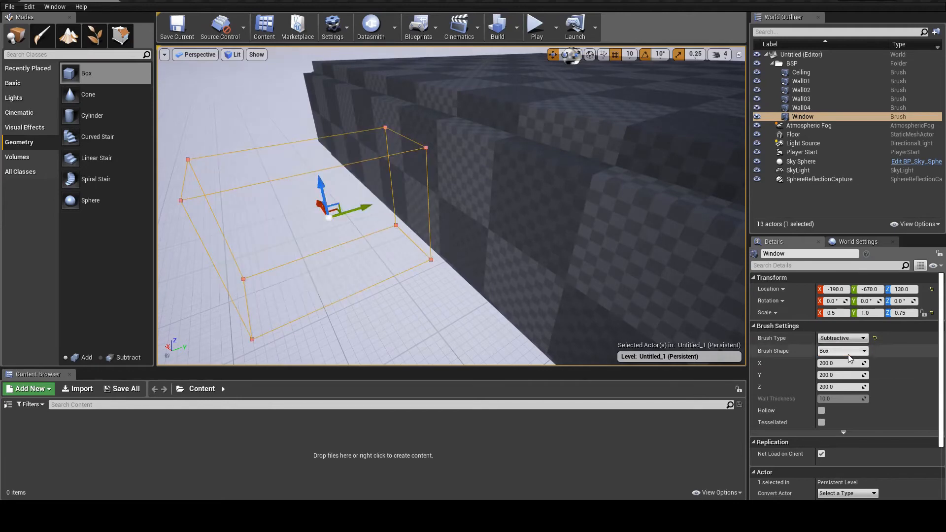
# Step: Push the subtractive Window brush into the wall at X 40, Y -490, and duplicate it along the wall for a second window
pyautogui.moveTo(361, 207); pyautogui.dragTo(443, 203)
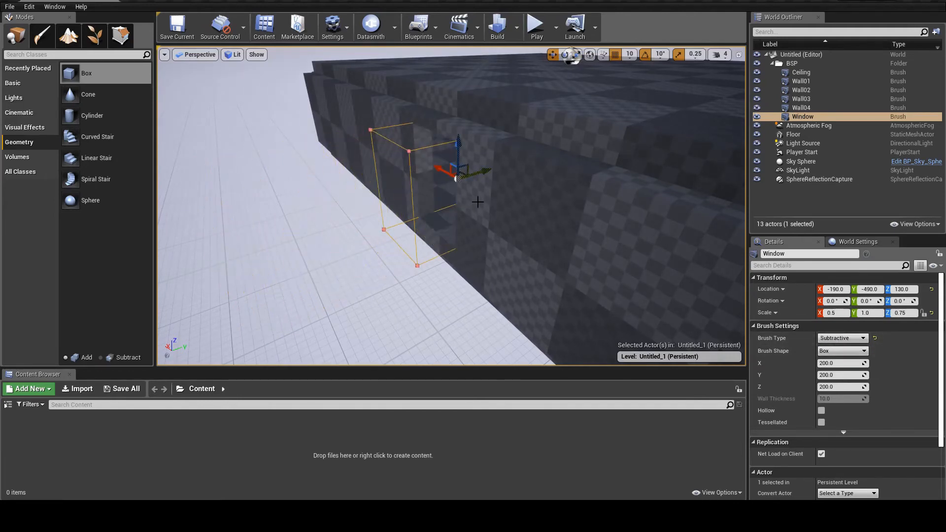
pyautogui.moveTo(478, 202)
pyautogui.mouseDown(button='right')
pyautogui.moveTo(552, 170)
pyautogui.moveTo(581, 175)
pyautogui.moveTo(537, 148)
pyautogui.mouseUp(button='right')
pyautogui.moveTo(483, 218); pyautogui.dragTo(330, 252)
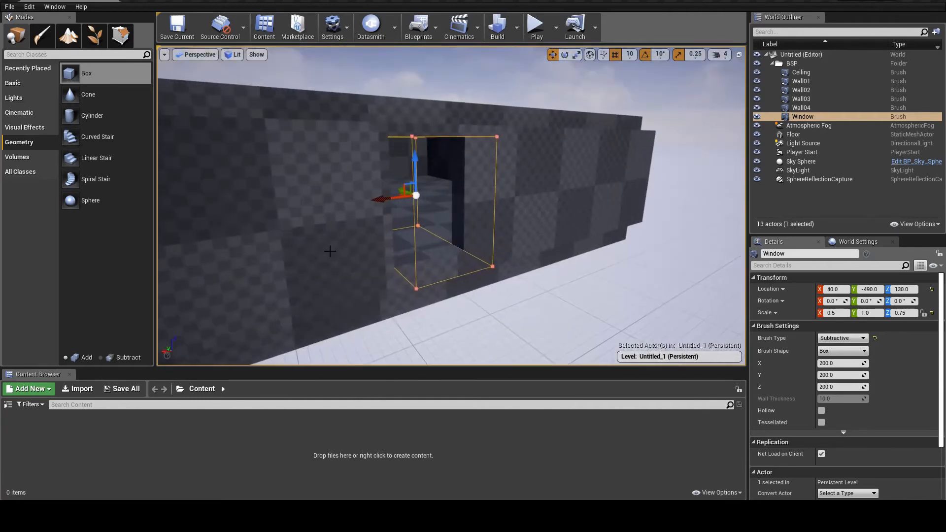
pyautogui.keyDown('alt'); pyautogui.moveTo(373, 201); pyautogui.dragTo(435, 192); pyautogui.keyUp('alt')
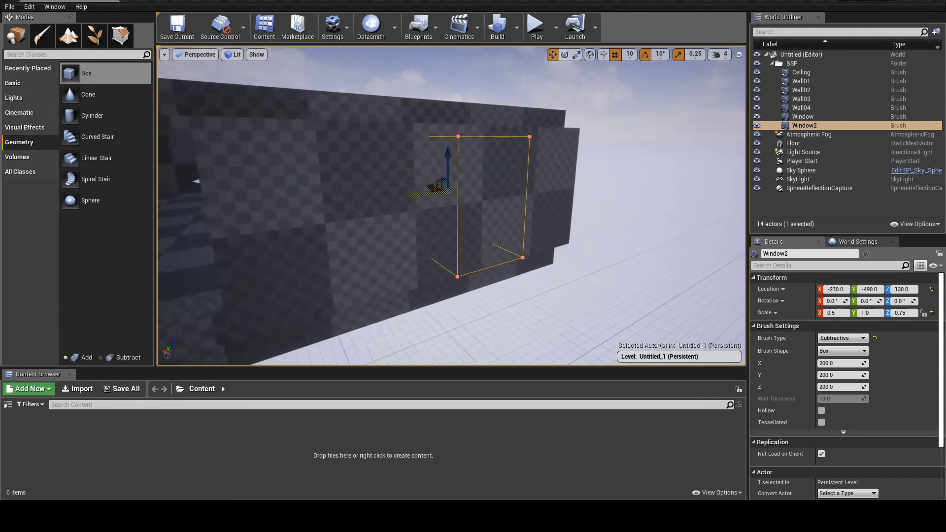
pyautogui.moveTo(436, 192); pyautogui.dragTo(418, 188, button='right')
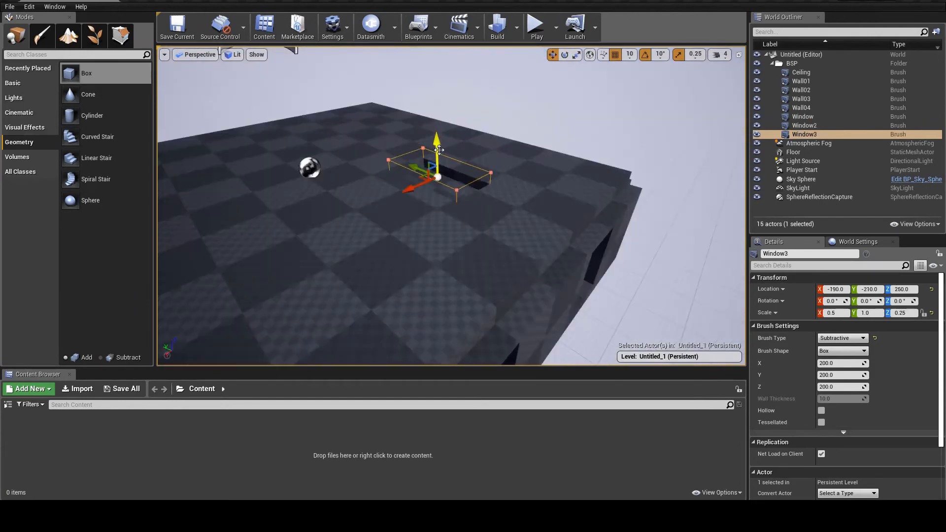
# Step: Scale the subtractive brush in the ceiling to 2.0 in X and adjust its height to cut a long skylight
pyautogui.moveTo(404, 191); pyautogui.dragTo(446, 195, button='right')
pyautogui.press('w')
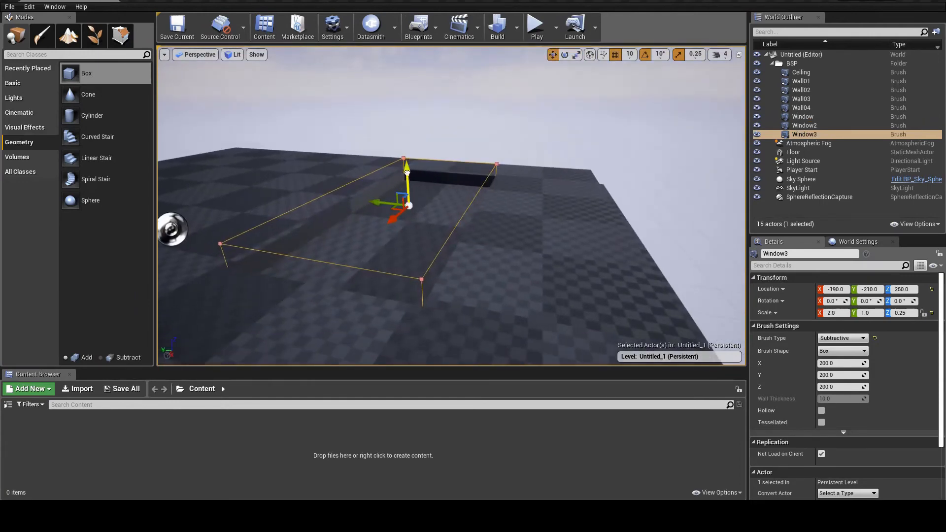
pyautogui.moveTo(406, 172); pyautogui.dragTo(406, 180)
pyautogui.moveTo(406, 180); pyautogui.dragTo(414, 167, button='right')
pyautogui.moveTo(432, 213); pyautogui.dragTo(428, 185, button='right')
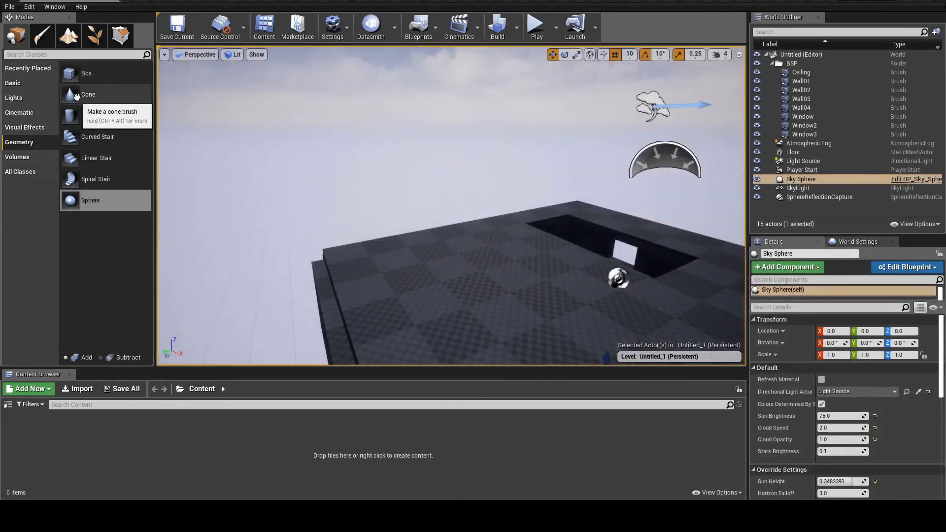
# Step: Place a 32-sided Cylinder brush on the ceiling beside the skylight and change its brush type to Subtractive
pyautogui.moveTo(92, 115); pyautogui.dragTo(442, 265)
pyautogui.moveTo(443, 265)
pyautogui.mouseDown(button='right')
pyautogui.moveTo(460, 268)
pyautogui.moveTo(450, 271)
pyautogui.mouseUp(button='right')
pyautogui.moveTo(838, 375); pyautogui.dragTo(867, 363)
pyautogui.hotkey('ctrl', 'z')
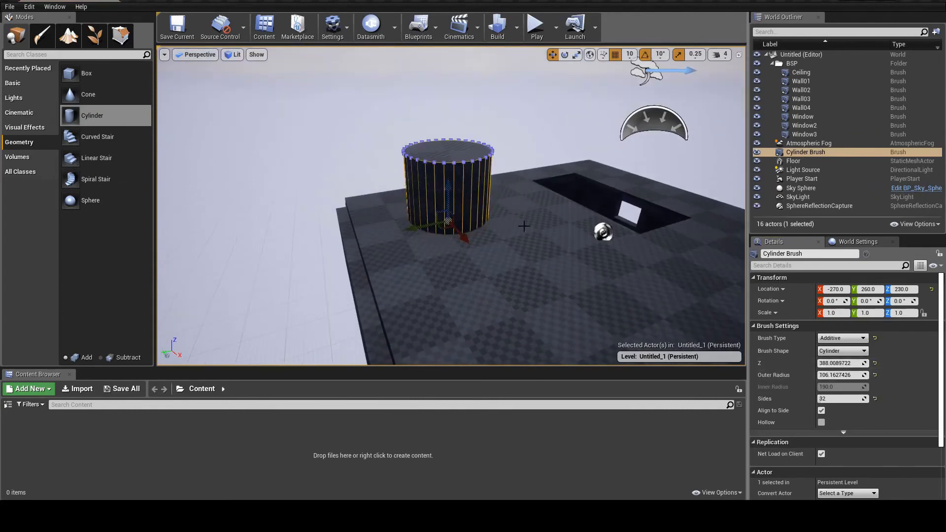
pyautogui.click(841, 337)
pyautogui.click(838, 357)
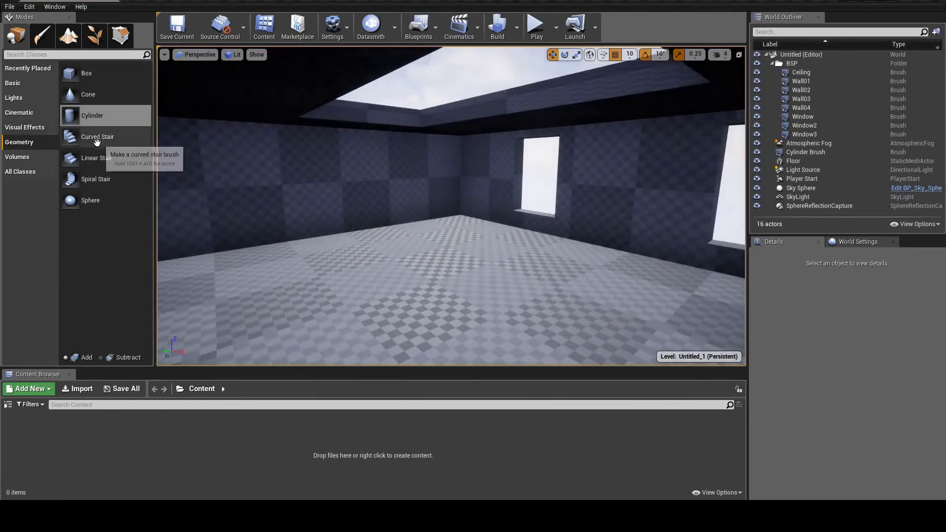
# Step: Place a Linear Stair brush on the floor inside the room and adjust its step width
pyautogui.moveTo(86, 157)
pyautogui.mouseDown()
pyautogui.moveTo(475, 260)
pyautogui.moveTo(453, 229)
pyautogui.mouseUp()
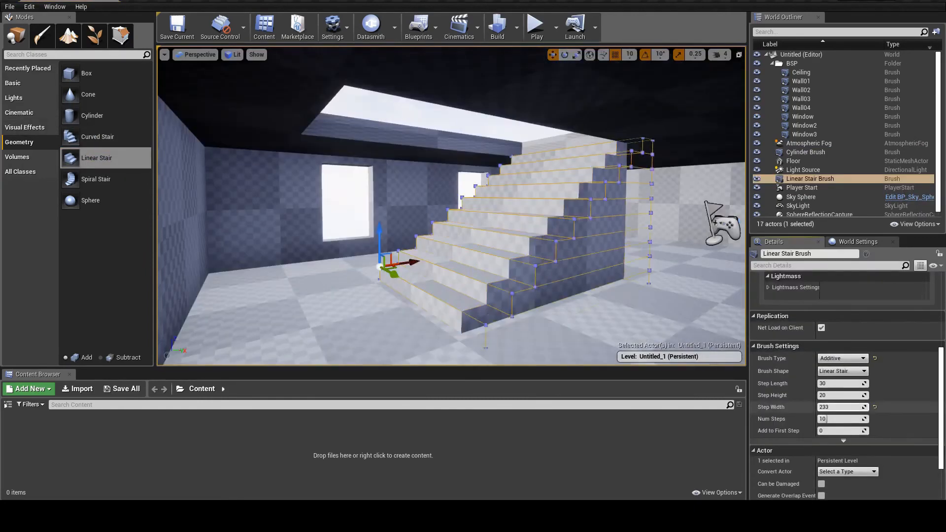
pyautogui.moveTo(857, 407); pyautogui.dragTo(832, 407)
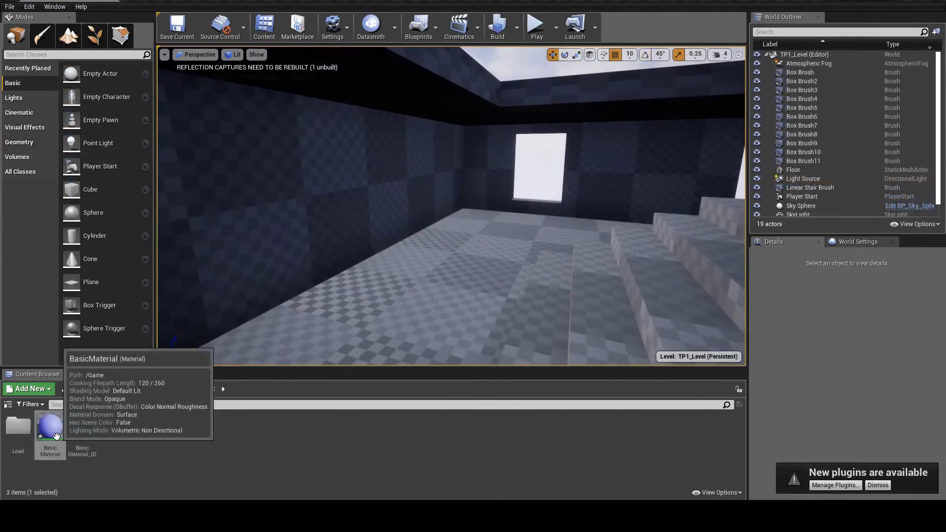
# Step: Apply BasicMaterial to the long wall and the wall with the windows, and BasicMaterial_02 to the floor
pyautogui.moveTo(51, 427); pyautogui.dragTo(334, 189)
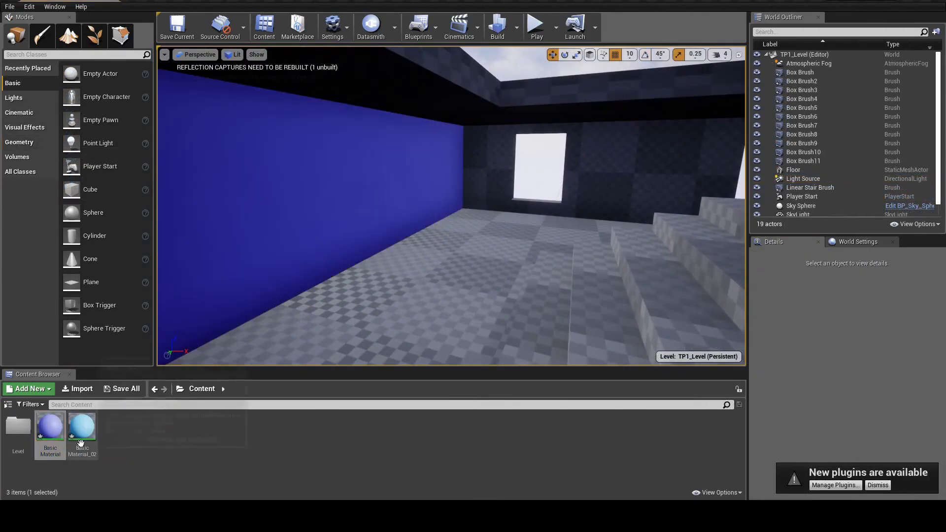
pyautogui.moveTo(81, 443); pyautogui.dragTo(392, 292)
pyautogui.moveTo(51, 428); pyautogui.dragTo(513, 183)
pyautogui.moveTo(512, 183)
pyautogui.mouseDown(button='right')
pyautogui.moveTo(483, 192)
pyautogui.moveTo(507, 186)
pyautogui.mouseUp(button='right')
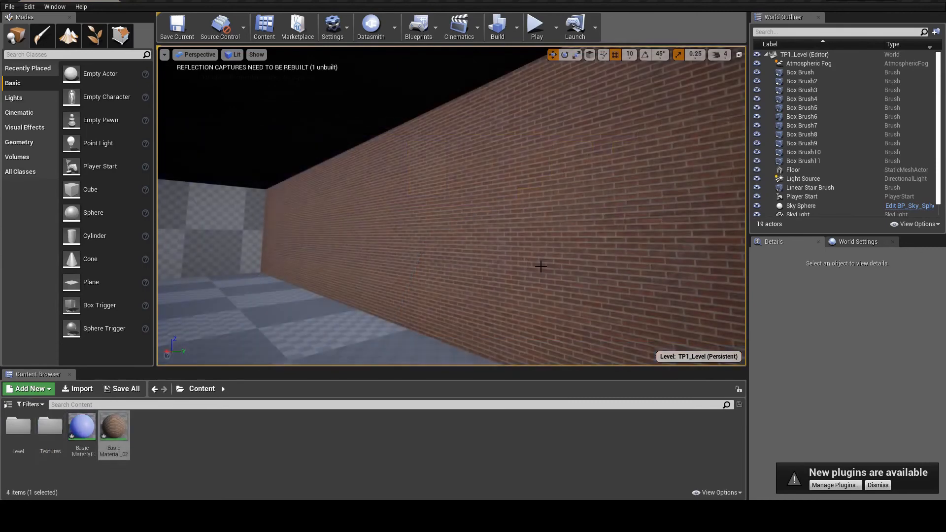
# Step: Select the brick-textured wall surface and rotate its texture by 90° twice
pyautogui.click(541, 266)
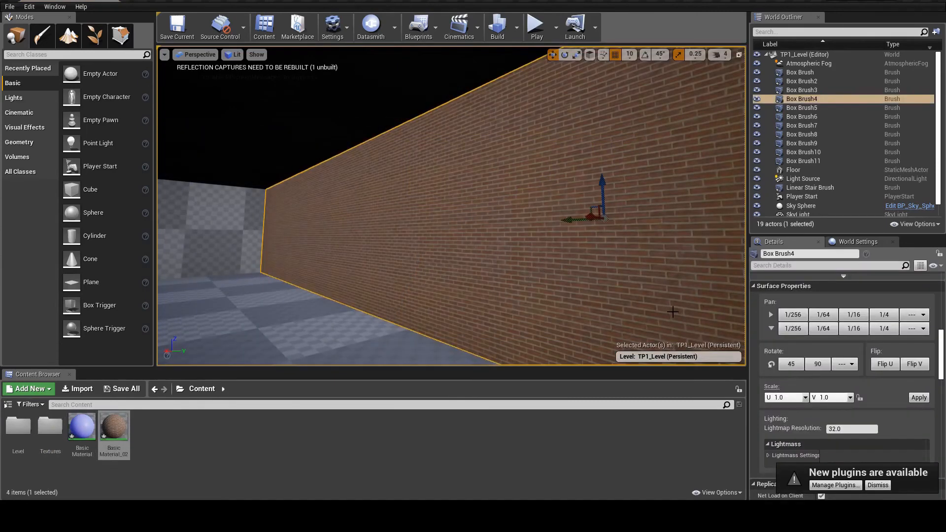
pyautogui.press('f')
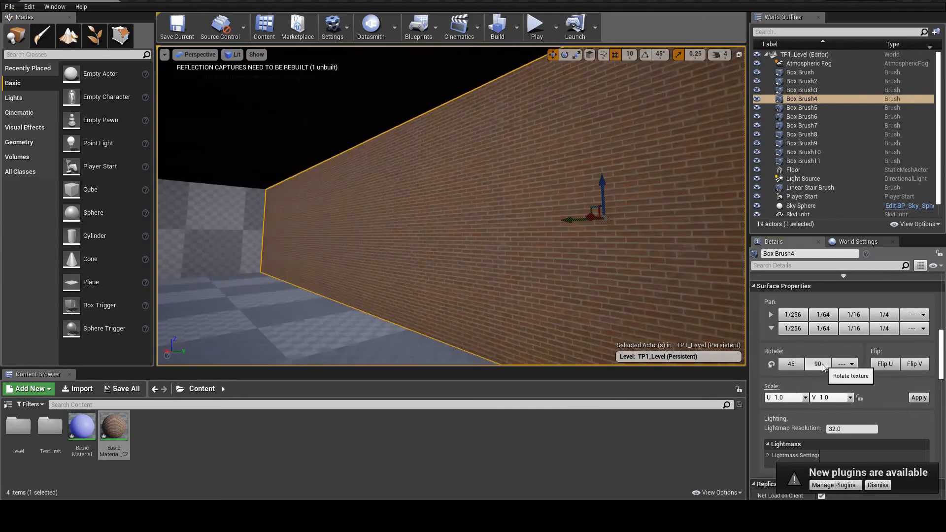
pyautogui.click(822, 366)
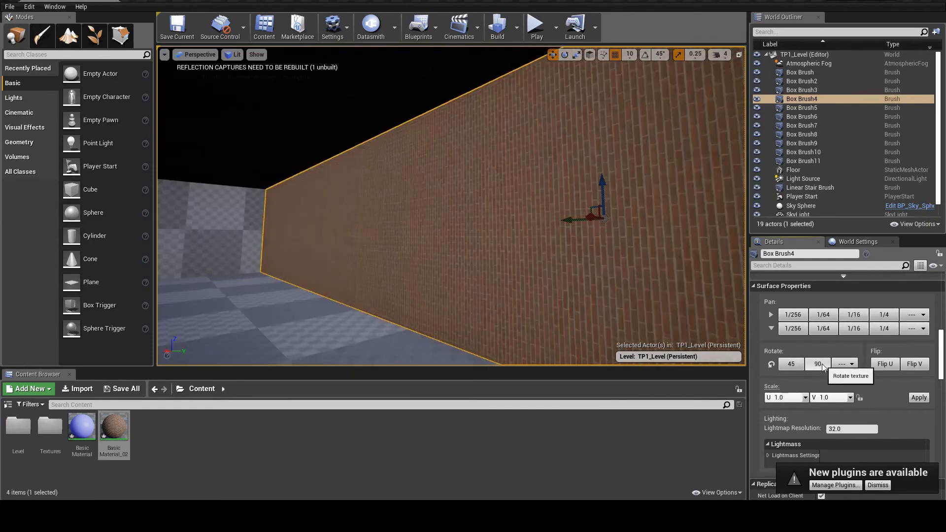
pyautogui.click(818, 365)
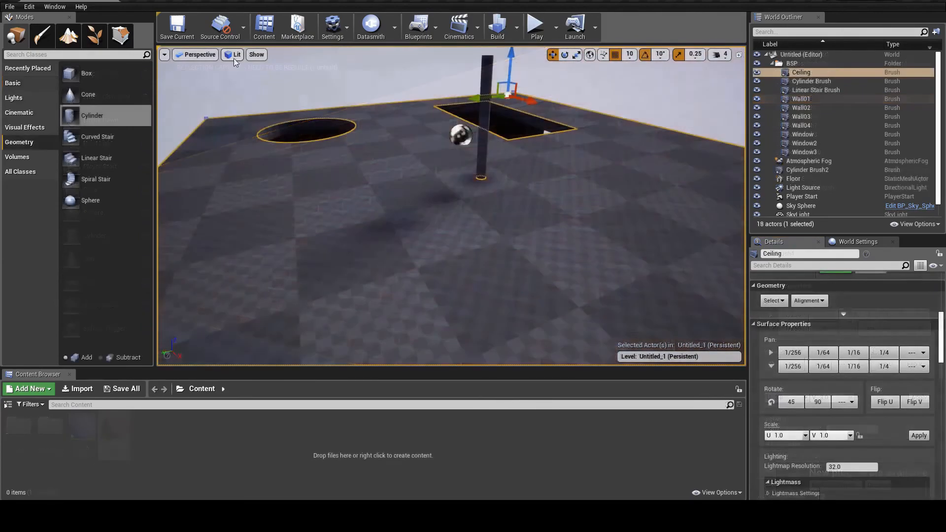
# Step: Switch the viewport to the Lighting Only view mode and examine the pole's shadow on the ceiling
pyautogui.click(235, 56)
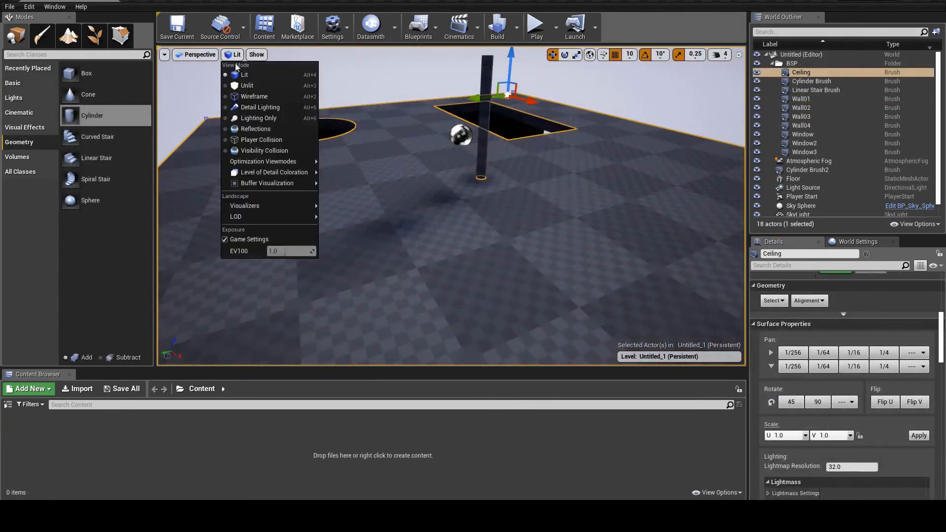
pyautogui.click(250, 117)
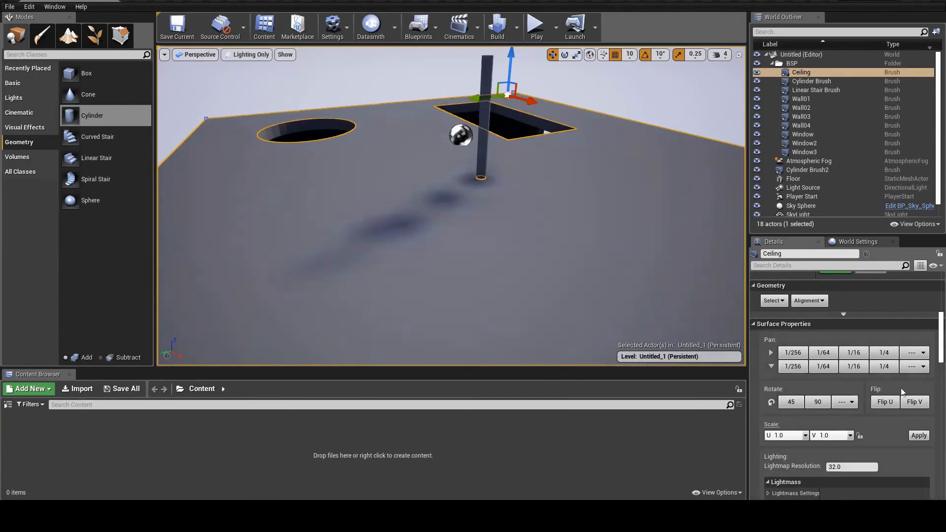
pyautogui.scroll(-4, 901, 391)
pyautogui.moveTo(616, 237); pyautogui.dragTo(592, 244, button='right')
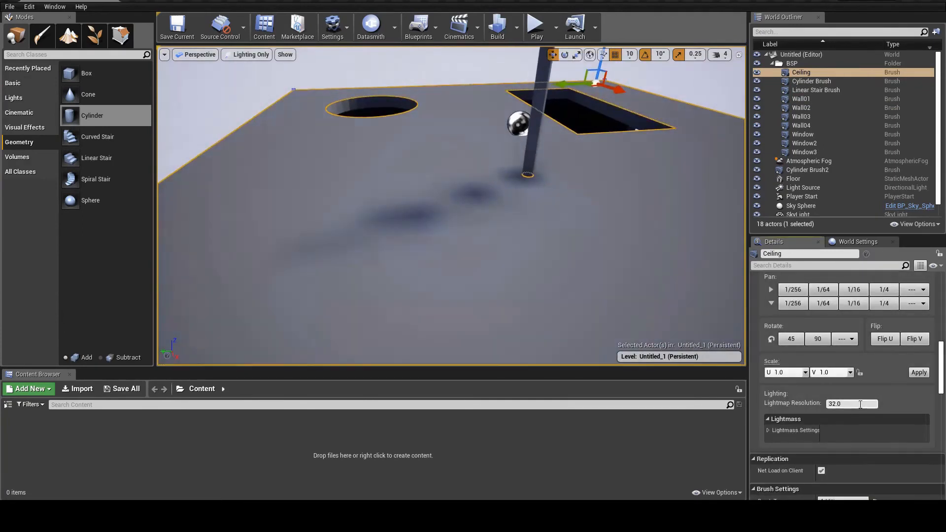
# Step: Set the Ceiling surface's lightmap resolution to 8 and rebuild the lighting
pyautogui.write('8')
pyautogui.press('Return')
pyautogui.moveTo(616, 275); pyautogui.dragTo(645, 253, button='right')
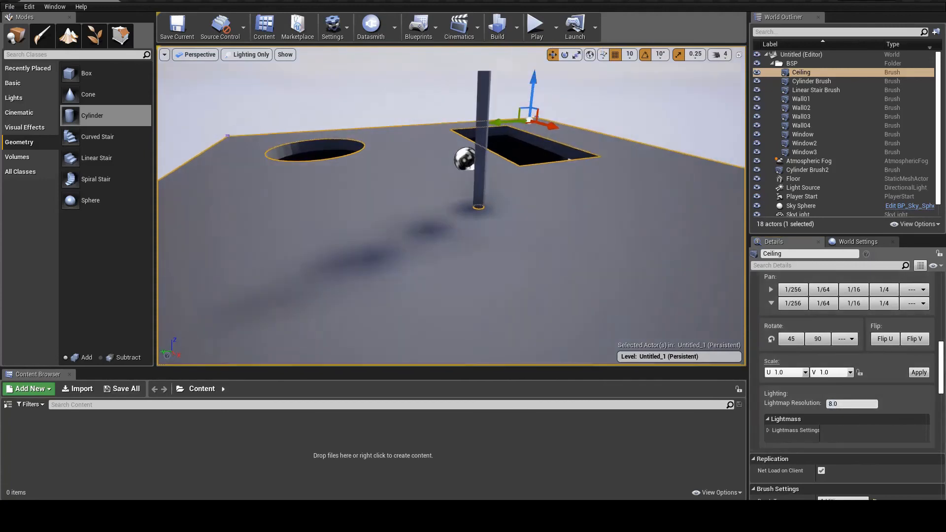
pyautogui.click(496, 35)
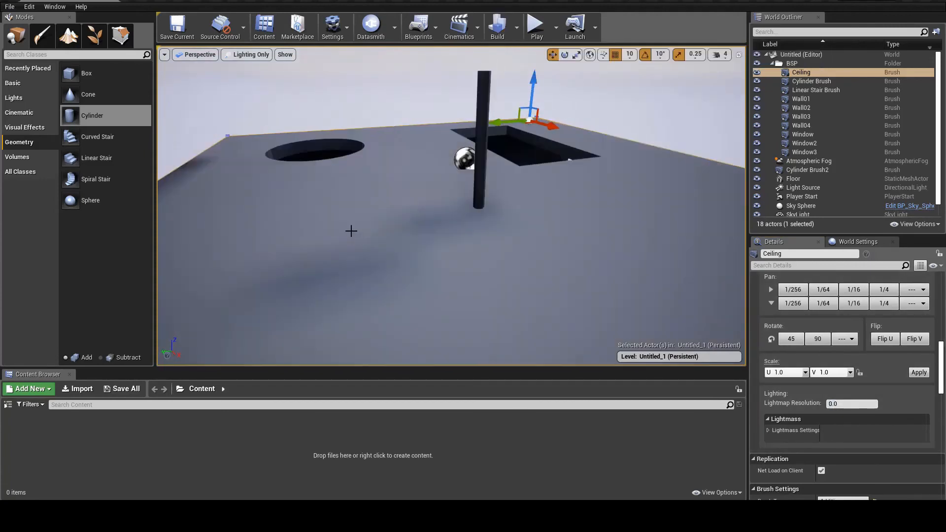
pyautogui.moveTo(365, 228); pyautogui.dragTo(325, 240, button='right')
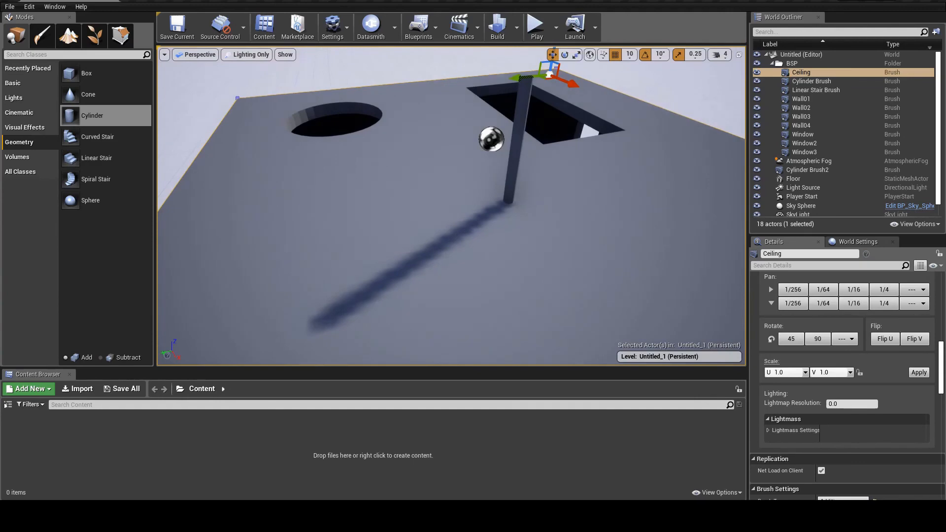
pyautogui.moveTo(325, 241)
pyautogui.mouseDown(button='right')
pyautogui.moveTo(315, 226)
pyautogui.moveTo(323, 234)
pyautogui.mouseUp(button='right')
# Step: Select the Floor inside the room and look through its lighting, physics and material properties
pyautogui.click(375, 295)
pyautogui.scroll(-5, 853, 430)
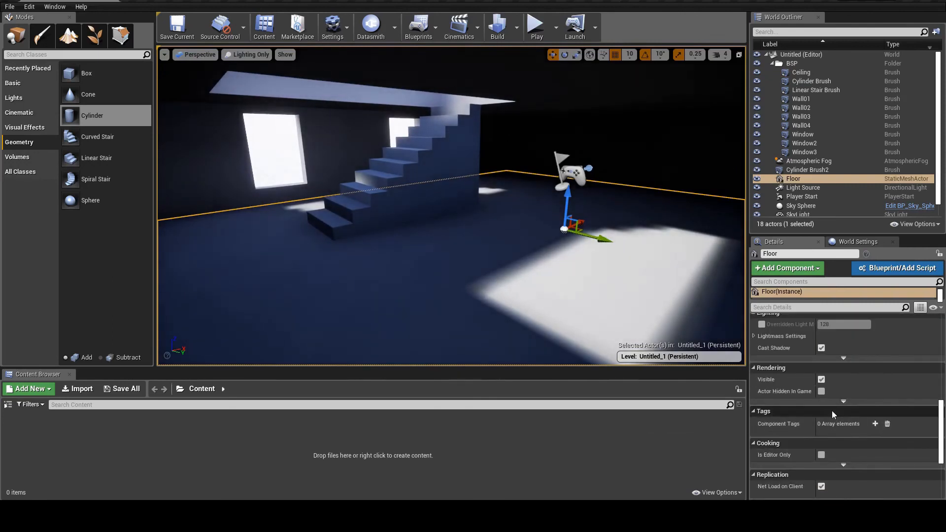
pyautogui.scroll(5, 830, 402)
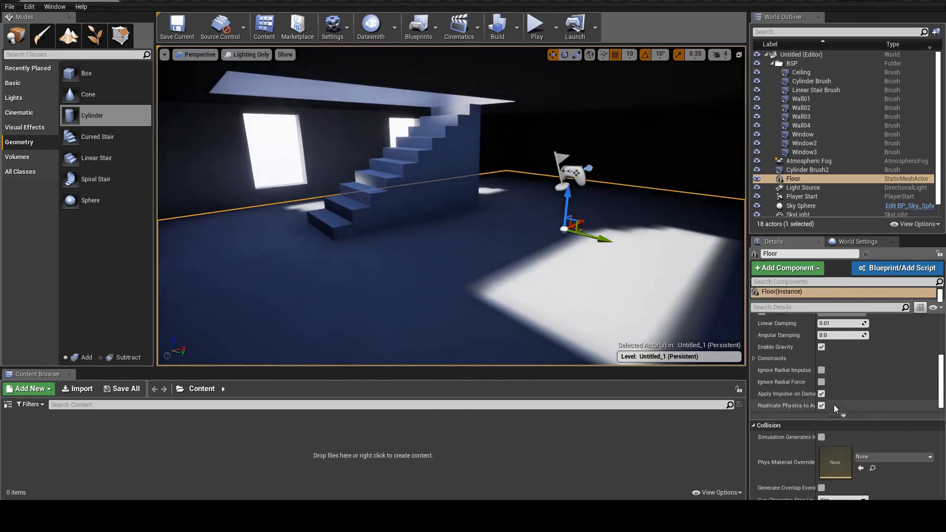
pyautogui.scroll(5, 870, 433)
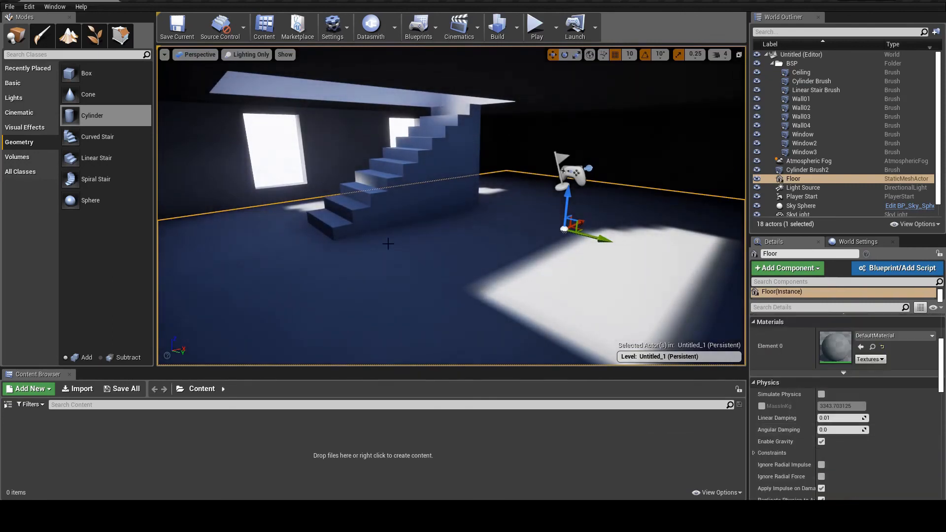
# Step: Set the lightmap resolution of the stair's side surface to 16 and select the Wall03 surface
pyautogui.click(390, 193)
pyautogui.click(850, 449)
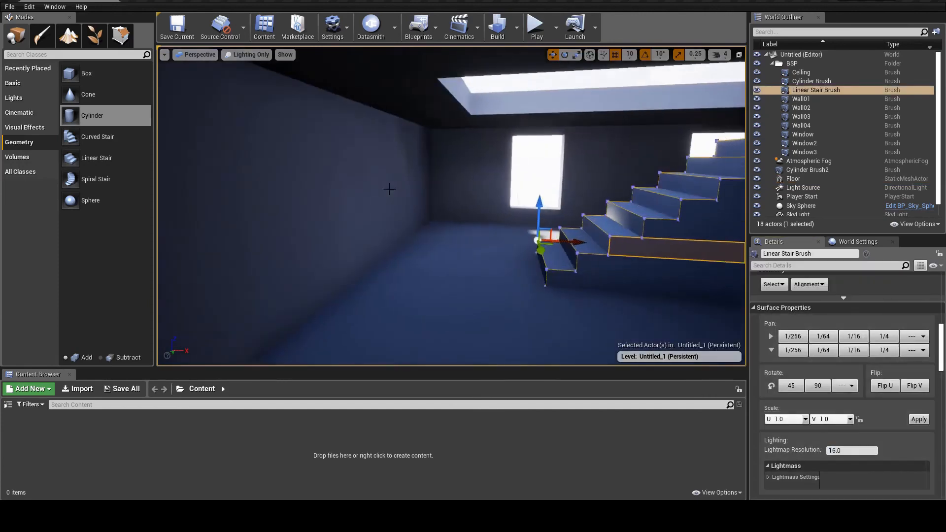
pyautogui.click(391, 185)
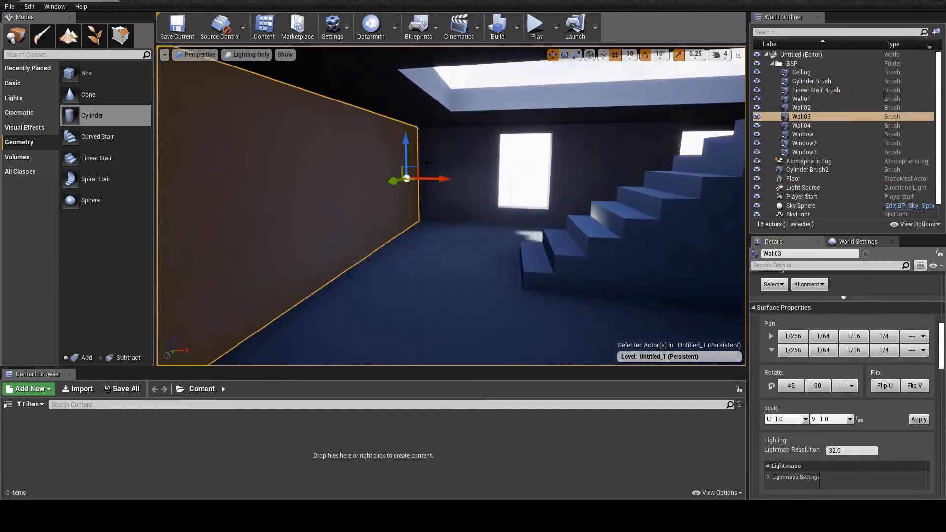
pyautogui.rightClick(472, 173)
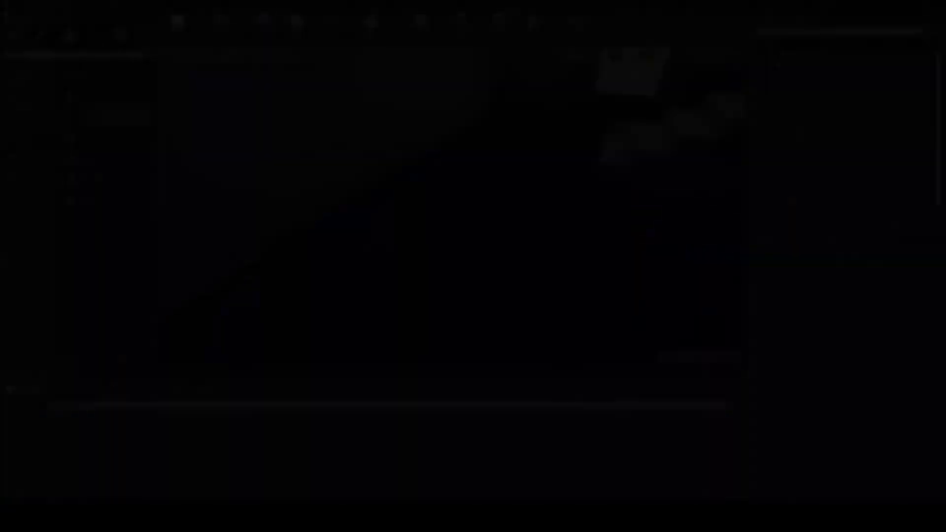